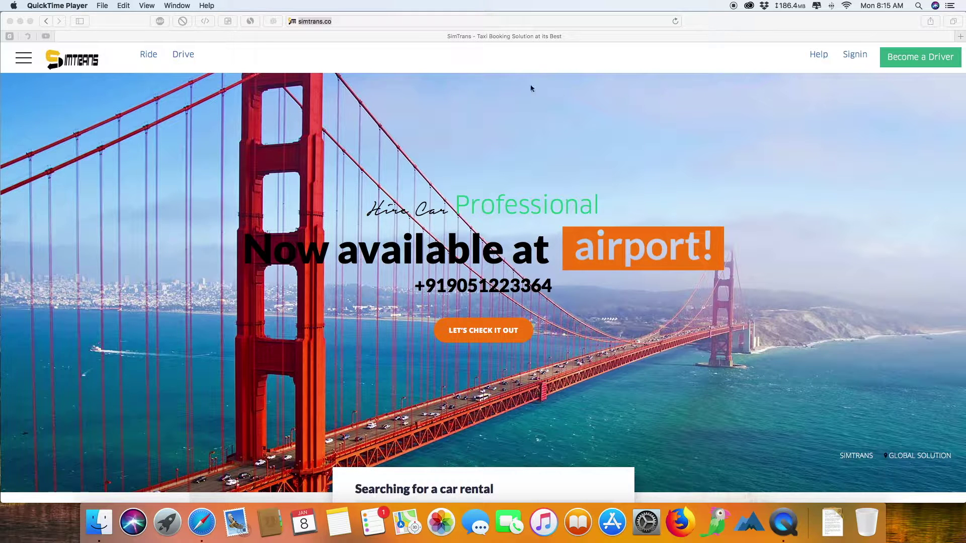
- Look over the SimTrans home page down to its footer and view the user sign-in page
click(726, 29)
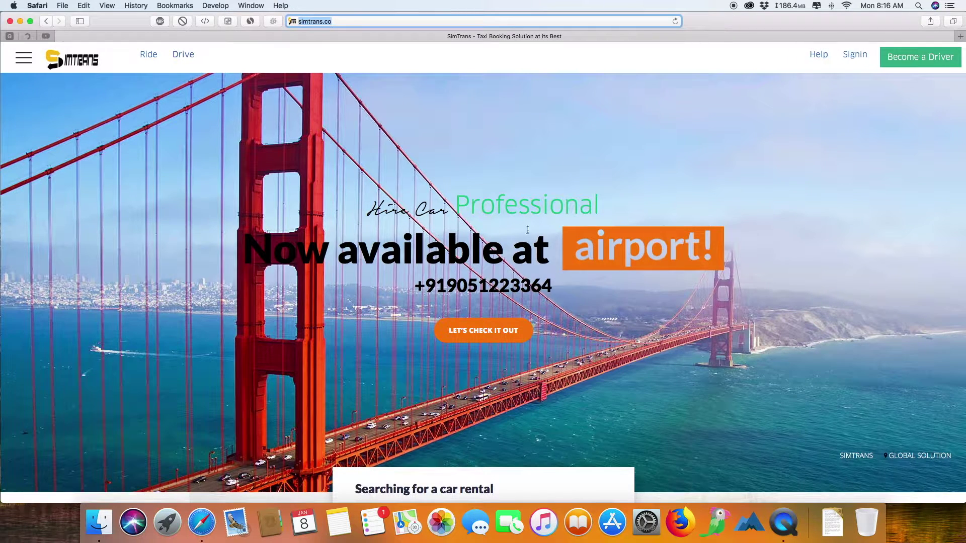
scroll(310, 286, down, 15)
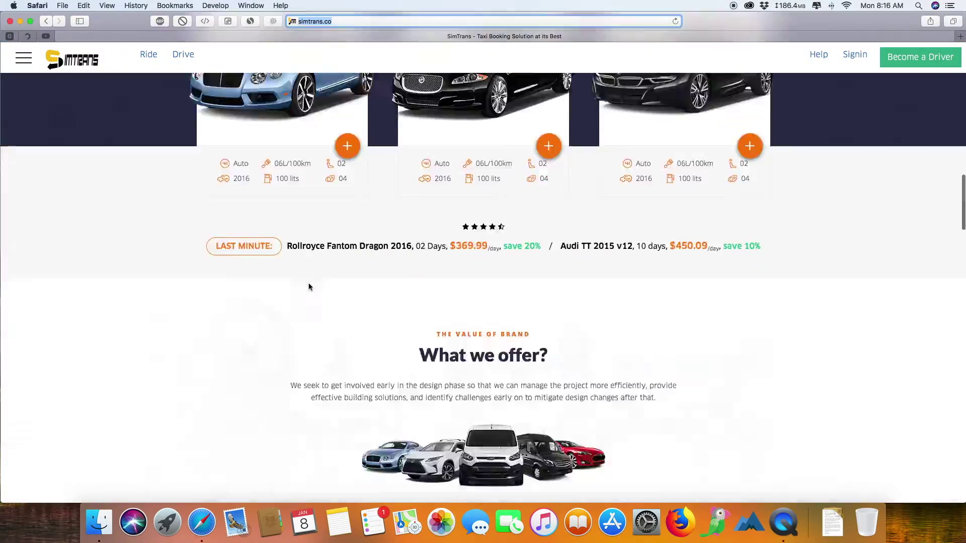
scroll(310, 287, down, 15)
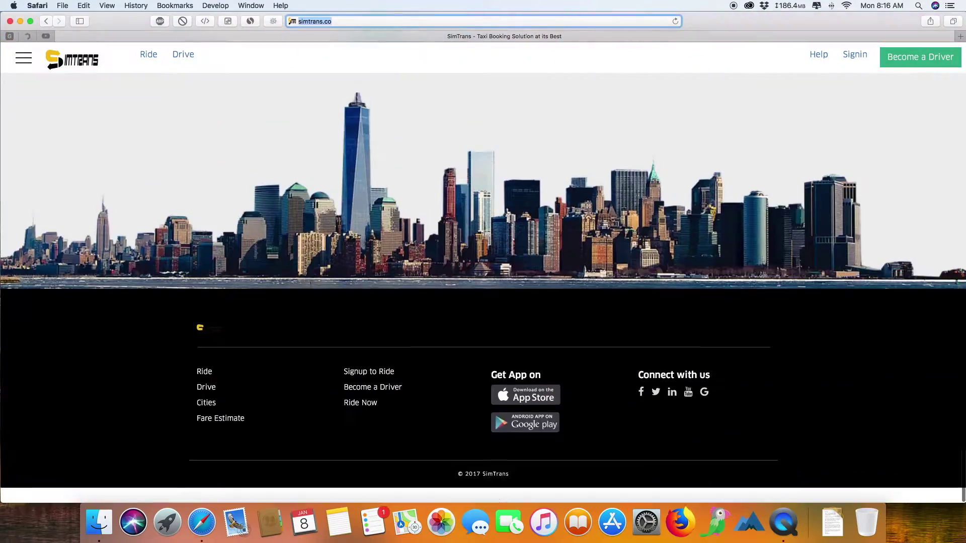
scroll(310, 285, up, 12)
scroll(309, 285, up, 15)
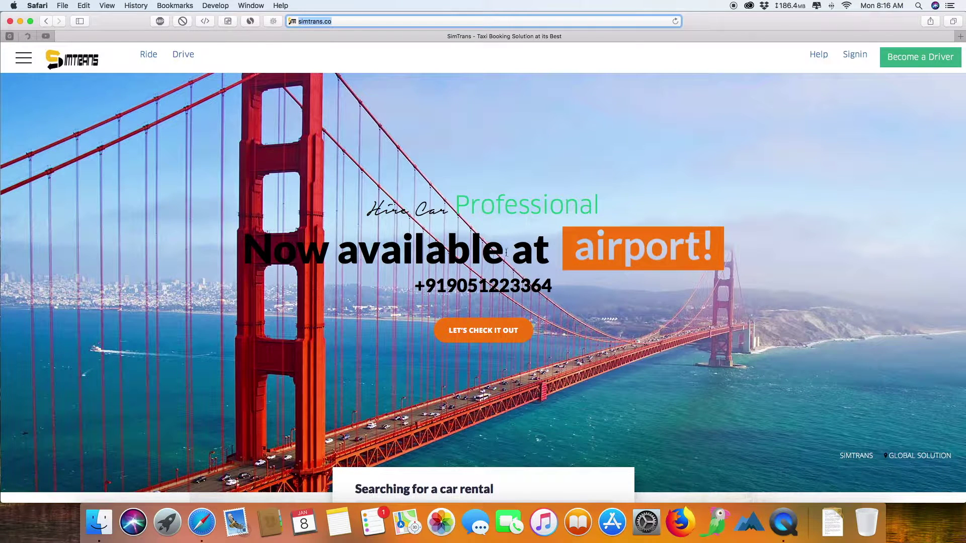
click(855, 54)
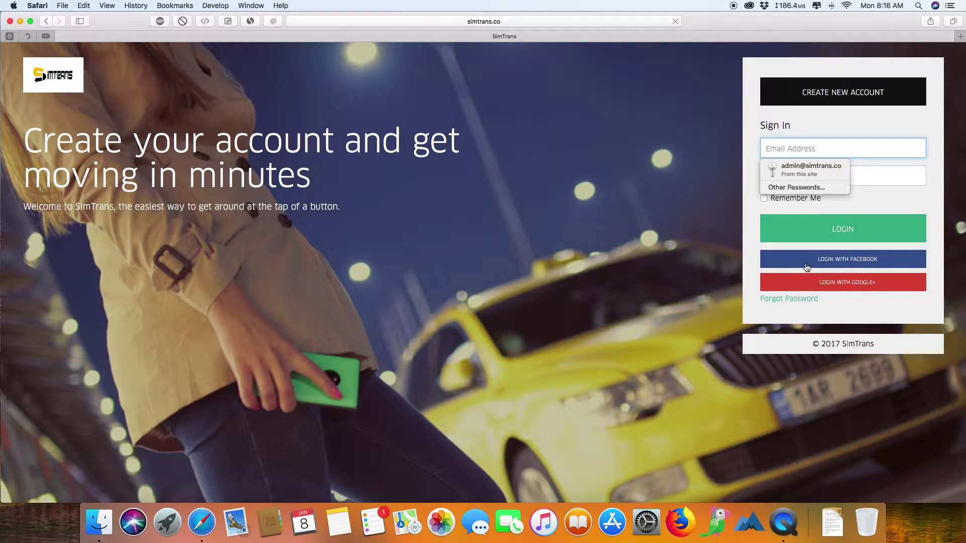
click(46, 21)
- Go to simtrans.co/admin/ and sign in as administrator with the prefilled credentials and Remember Me enabled
click(520, 22)
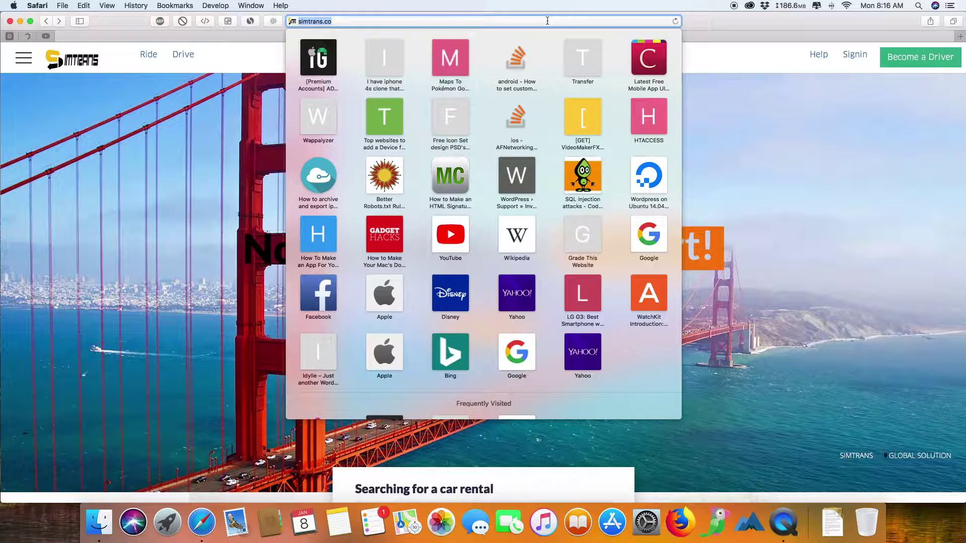
click(548, 21)
text(/adm)
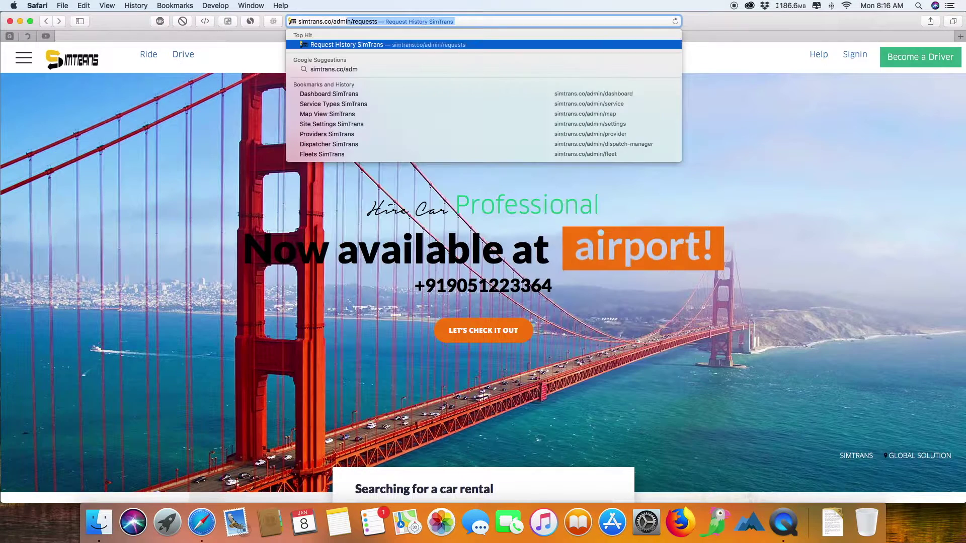
text(in/)
key(Return)
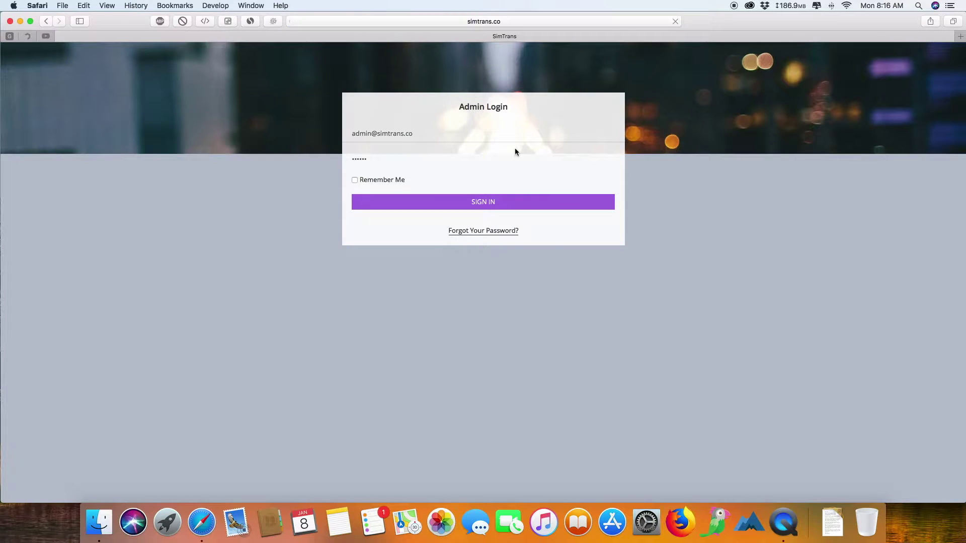
click(355, 180)
click(414, 203)
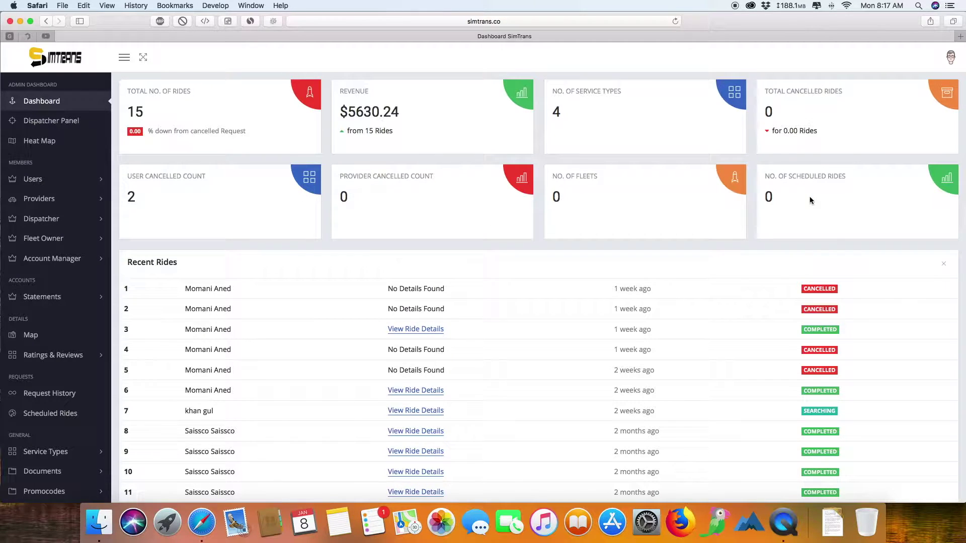
- Review the dashboard's recent rides, and examine the dispatcher's new ride form including its service type options
scroll(248, 270, down, 3)
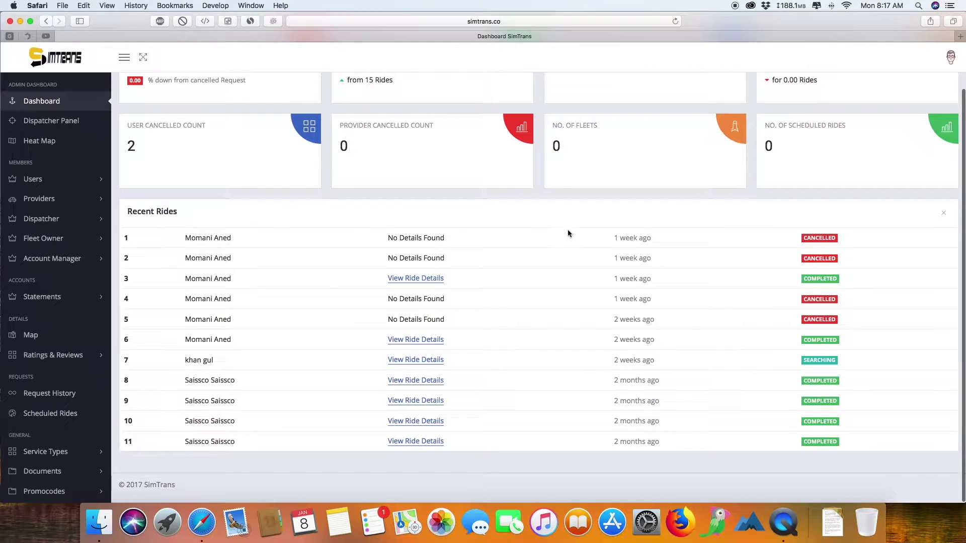
scroll(80, 239, up, 3)
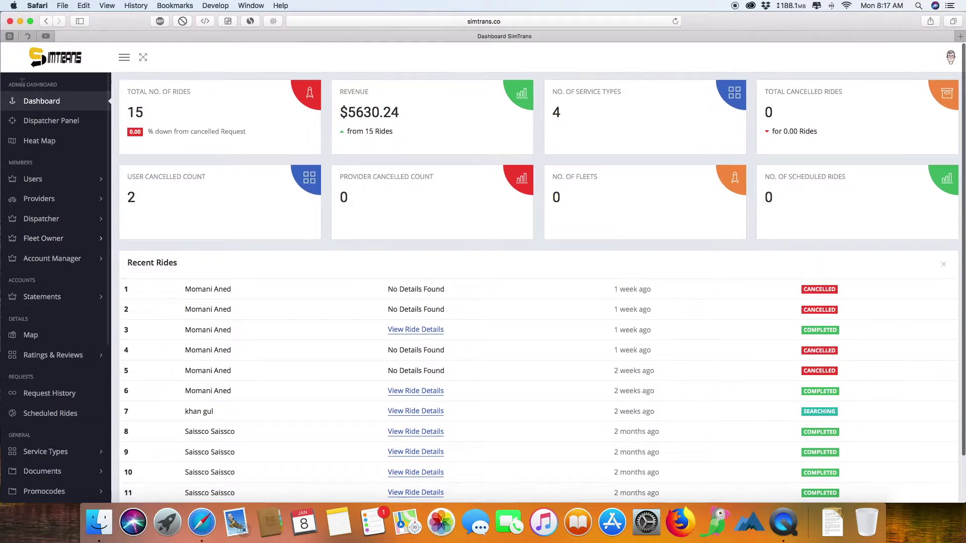
click(30, 121)
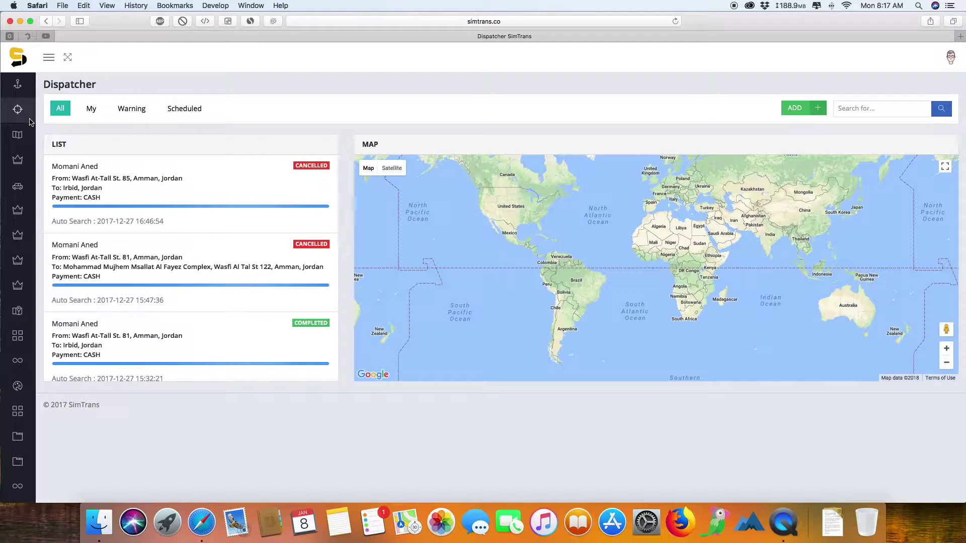
click(794, 109)
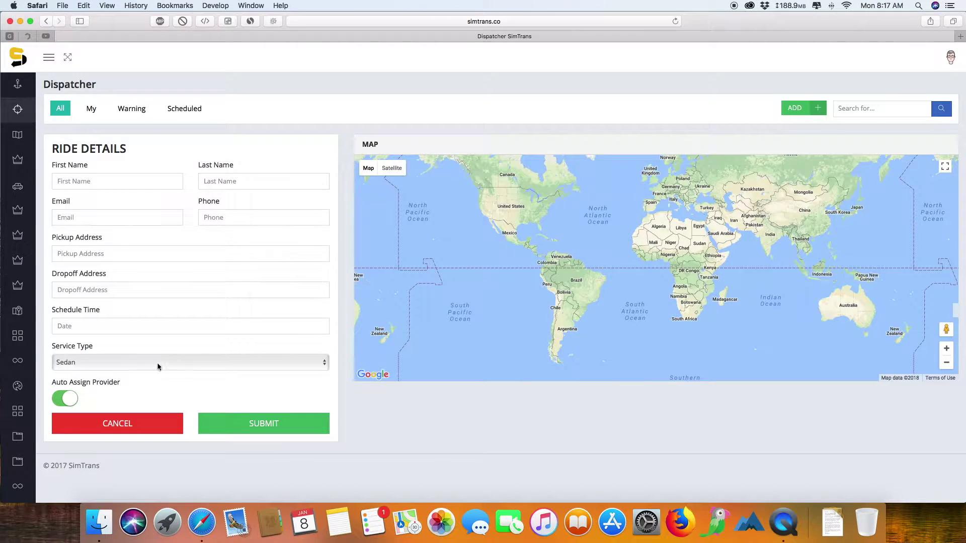
click(190, 367)
click(373, 427)
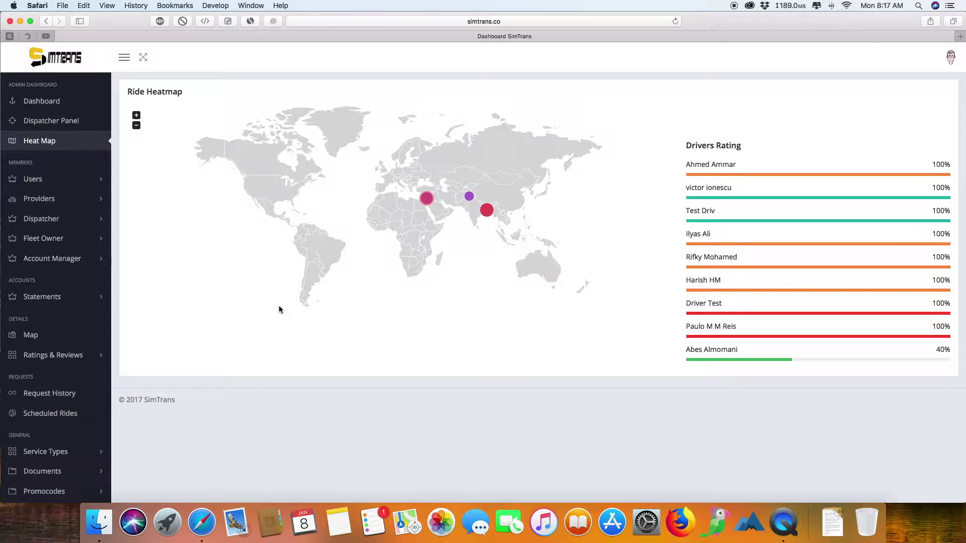
- View the users list, and the providers list with the first provider's edit form
click(36, 182)
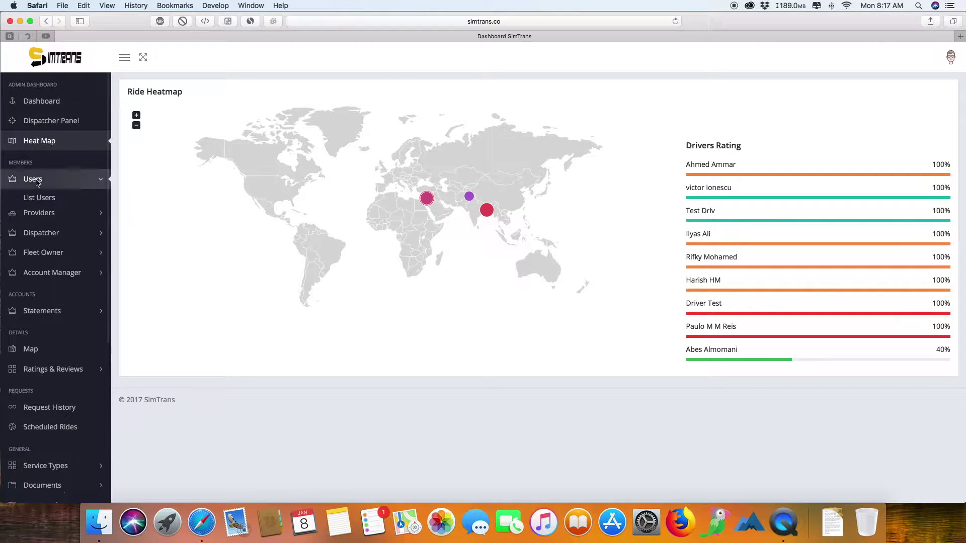
click(45, 199)
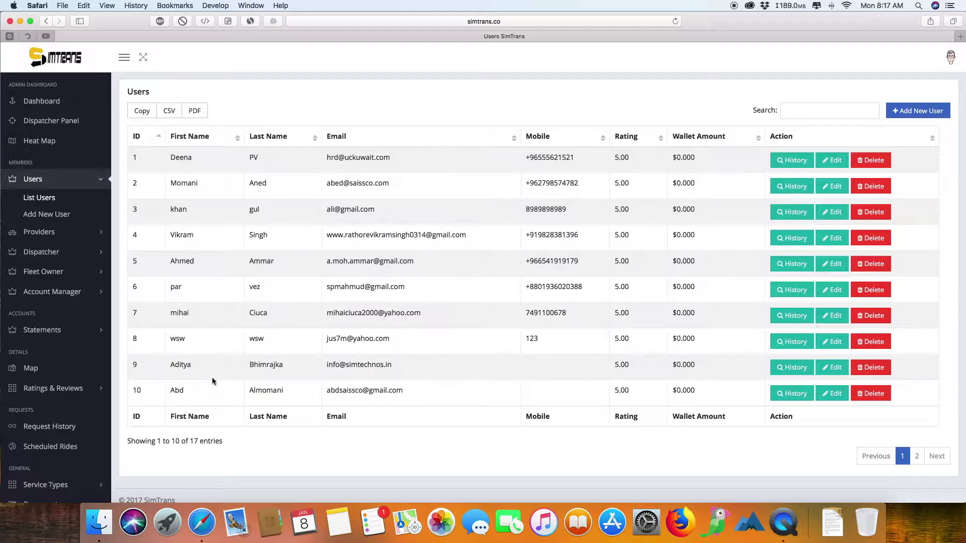
click(36, 232)
click(52, 219)
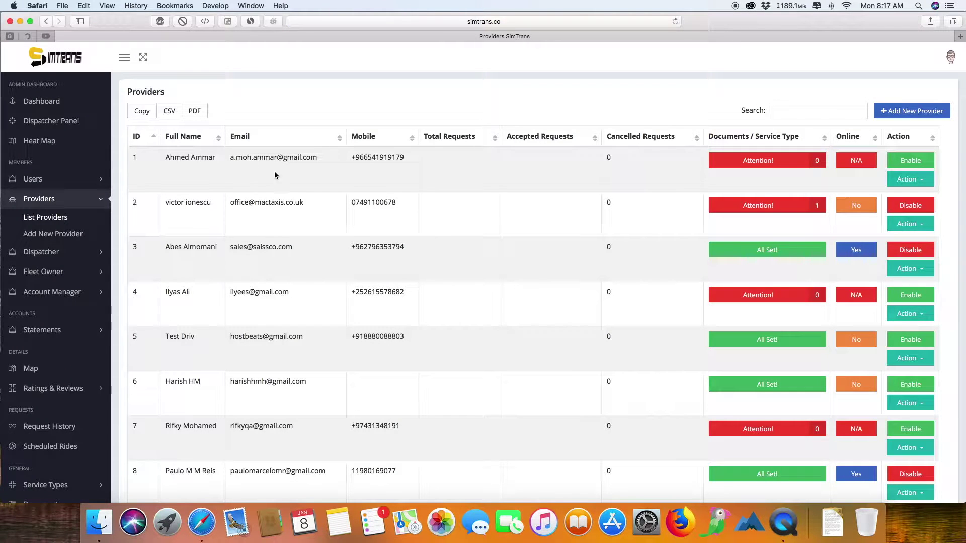
click(923, 180)
click(916, 232)
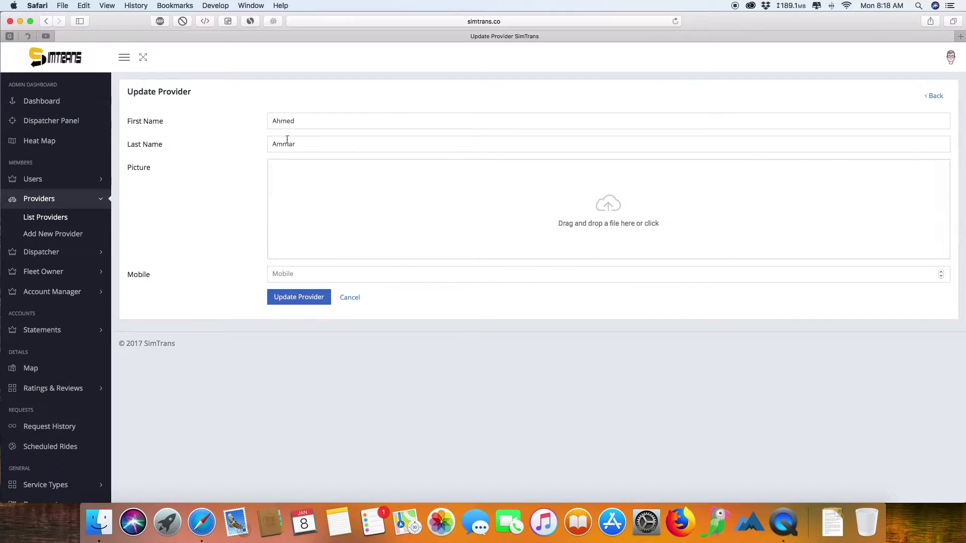
- View the fleet owners list and look at the dispatcher and account manager options
click(50, 252)
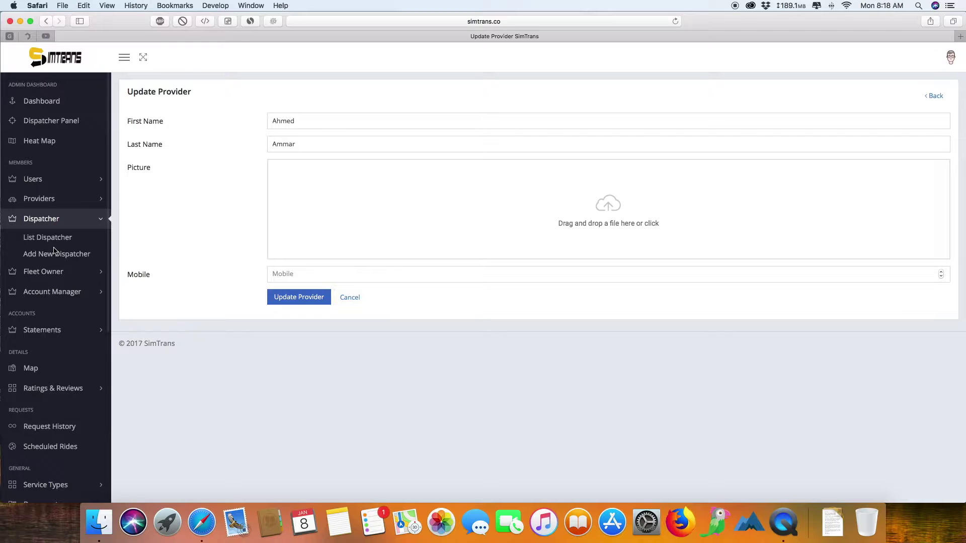
click(43, 271)
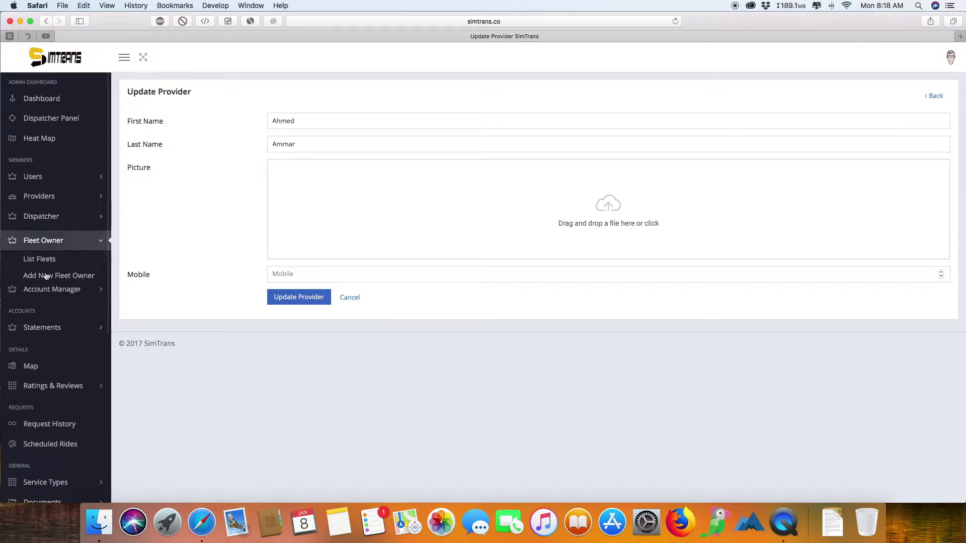
click(48, 255)
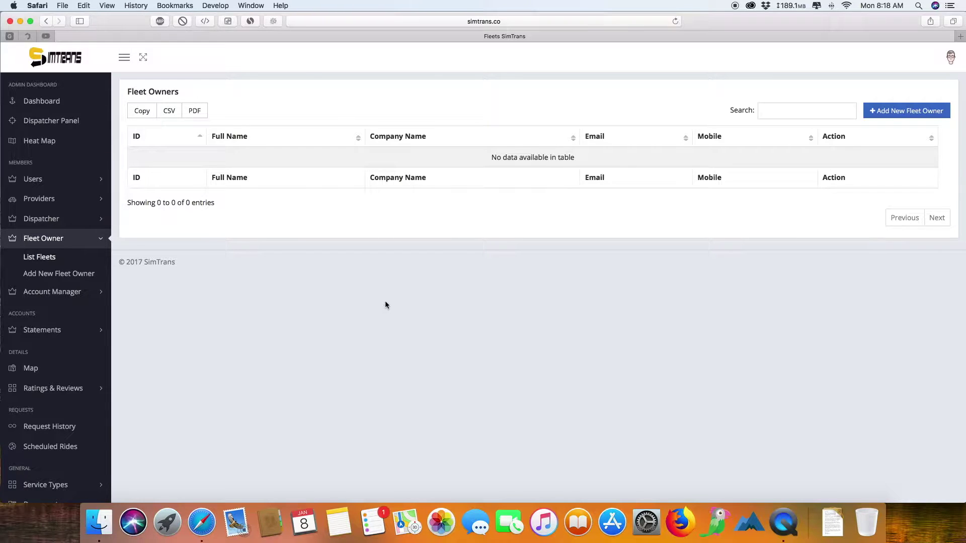
click(61, 292)
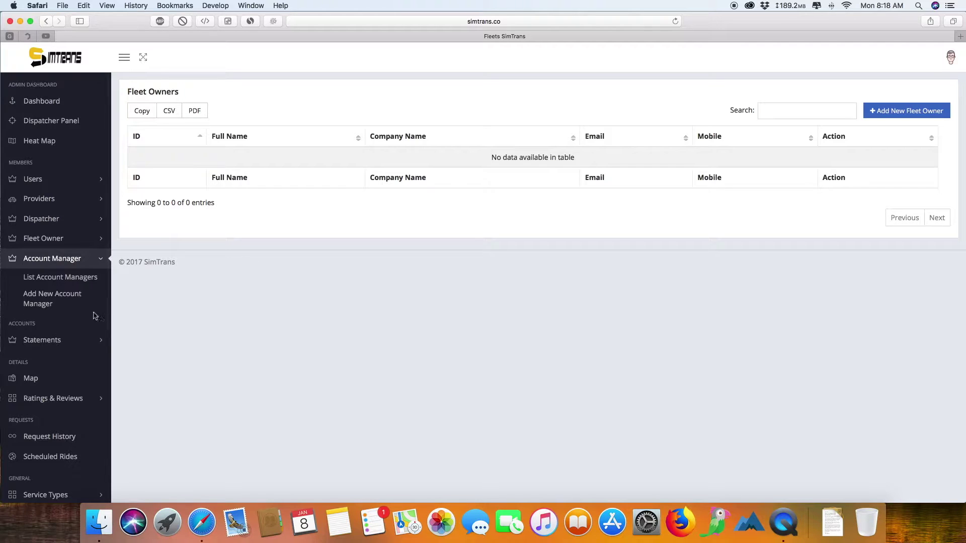
- Review the overall ride statement and the daily, monthly and yearly statements
click(41, 342)
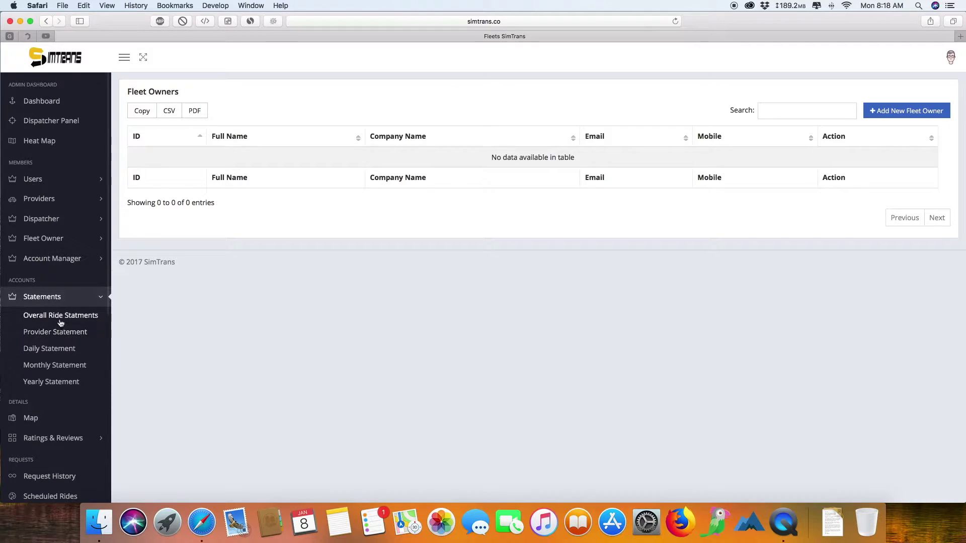
click(61, 320)
scroll(86, 344, down, 1)
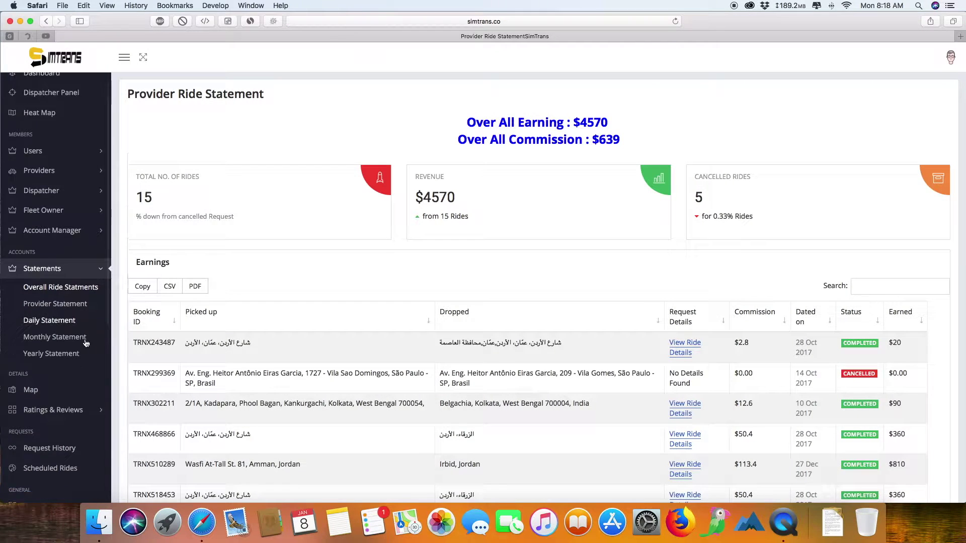
scroll(86, 344, down, 2)
click(53, 267)
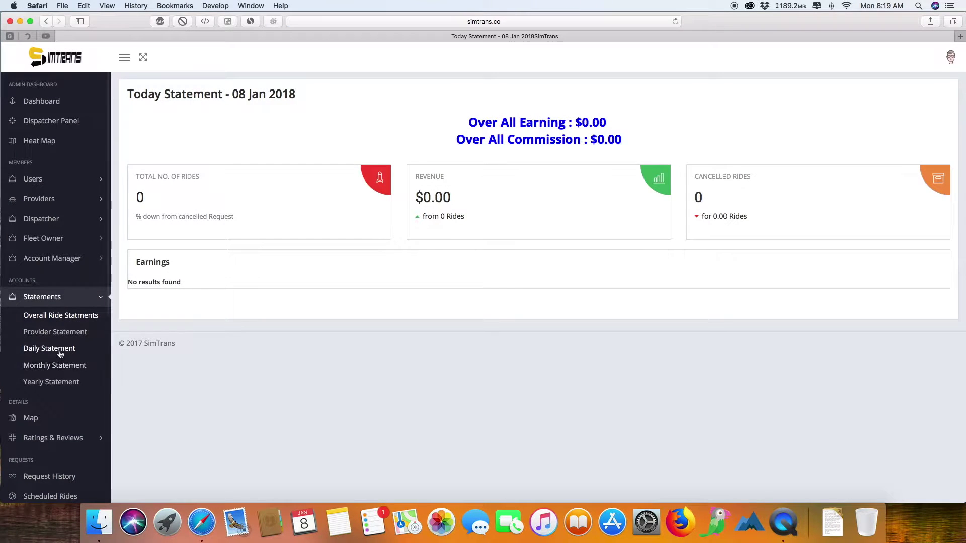
click(55, 366)
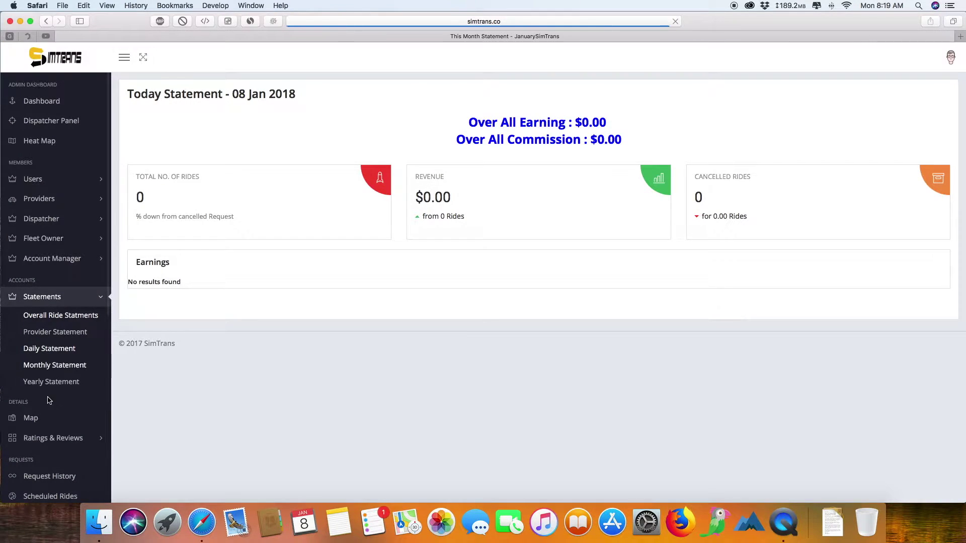
scroll(56, 327, down, 5)
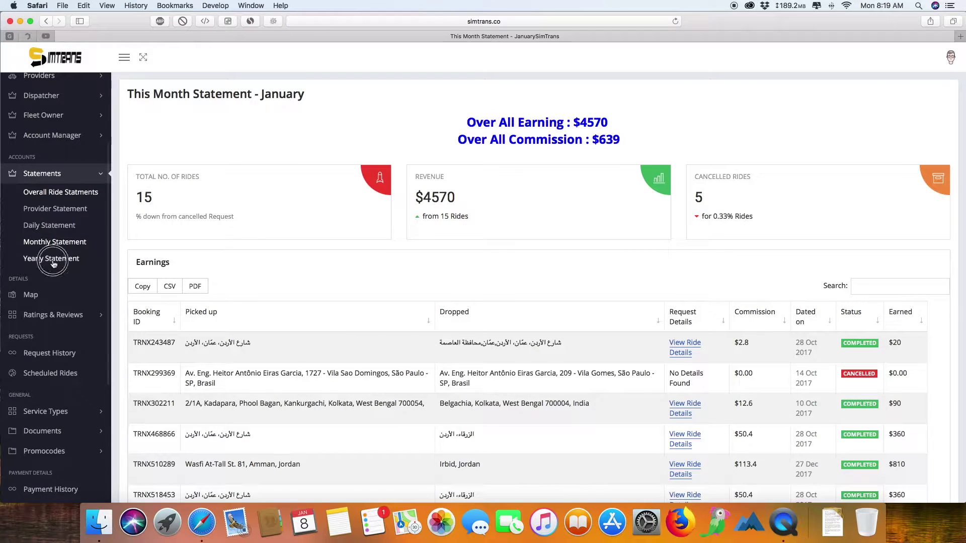
click(58, 258)
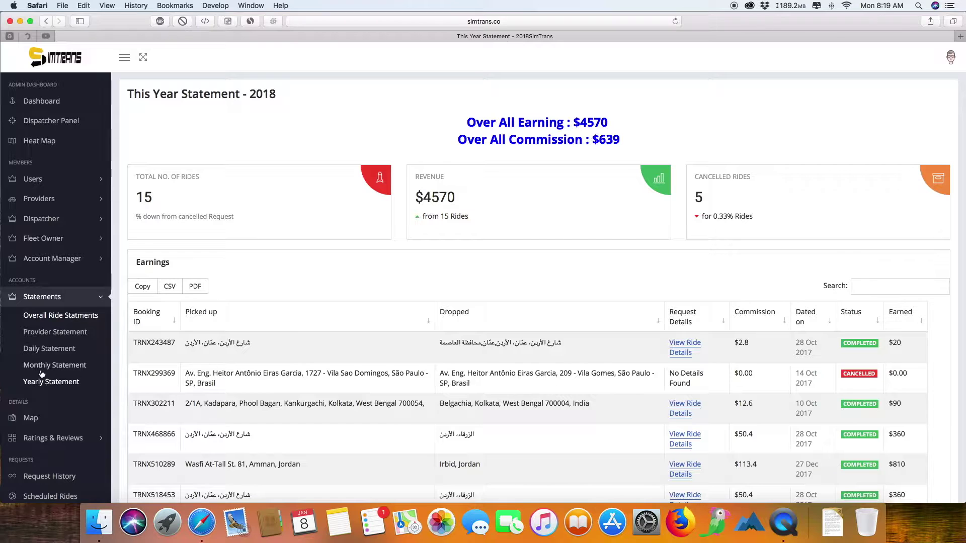
- View the map of users and providers, and the user and provider ratings
scroll(40, 372, down, 3)
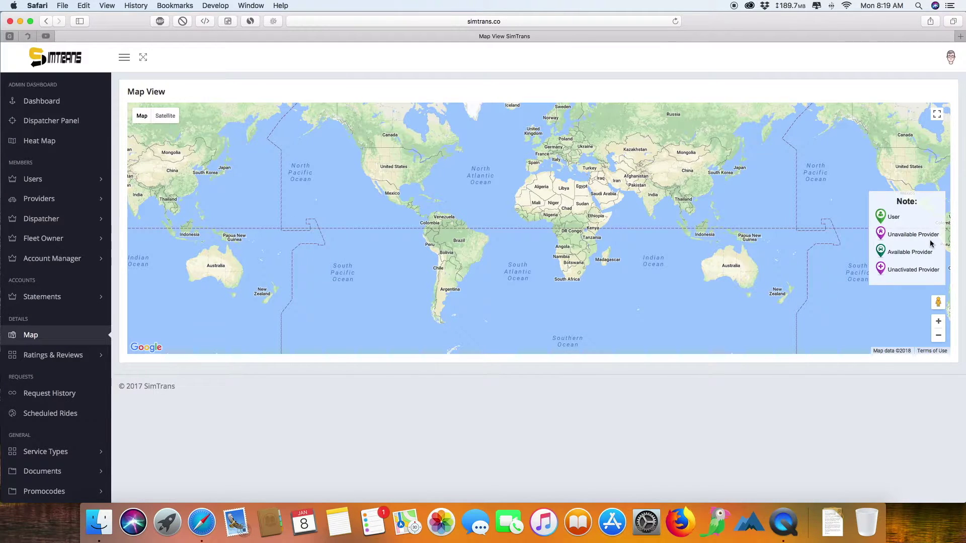
click(56, 355)
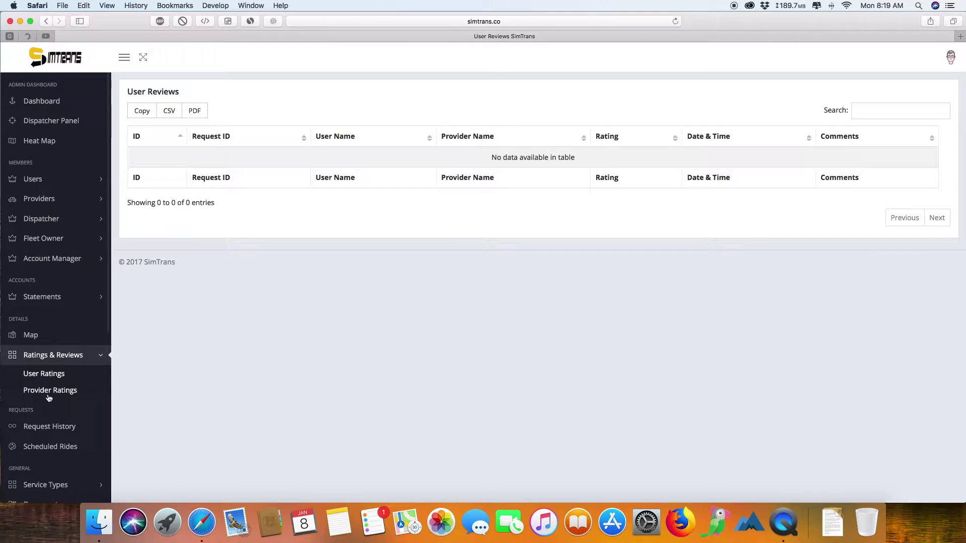
click(50, 391)
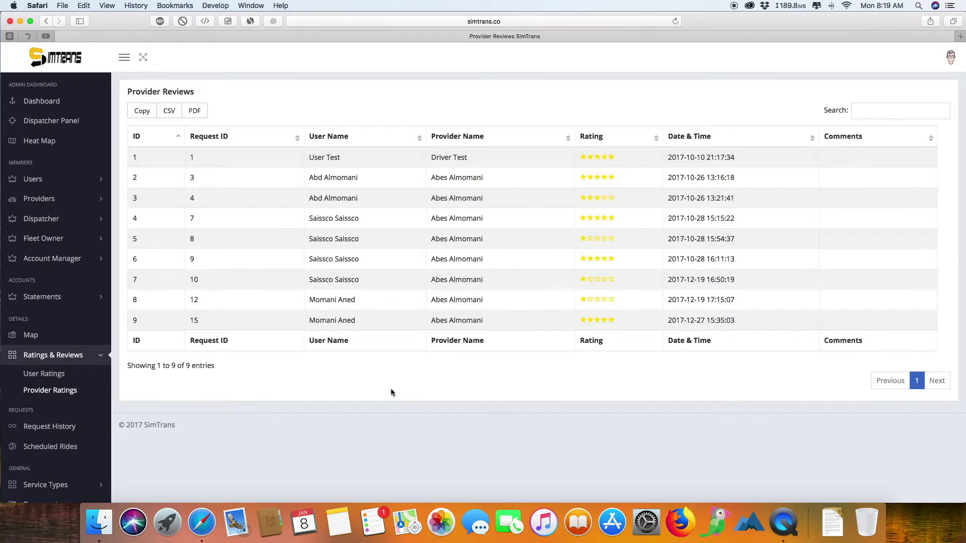
- Review the ride request history and the scheduled rides page
scroll(93, 401, down, 5)
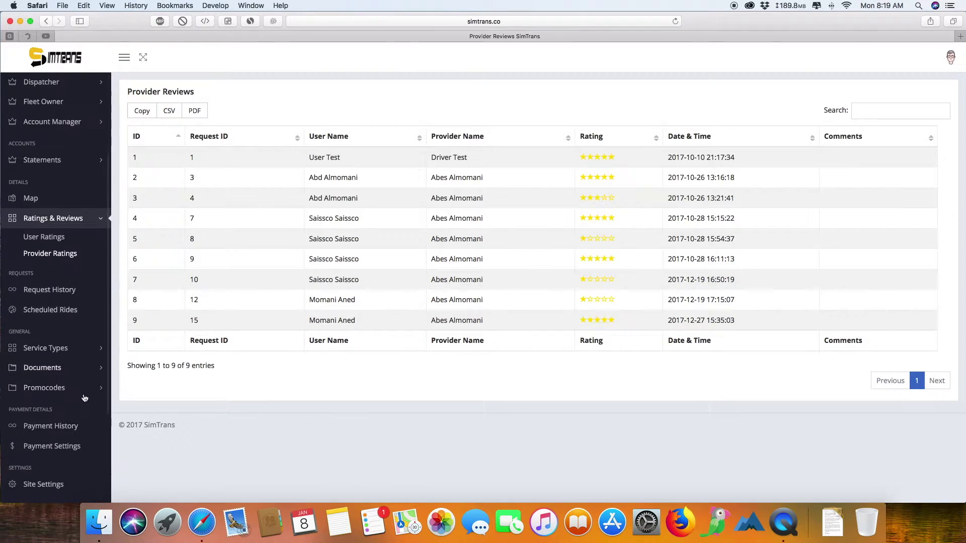
click(45, 290)
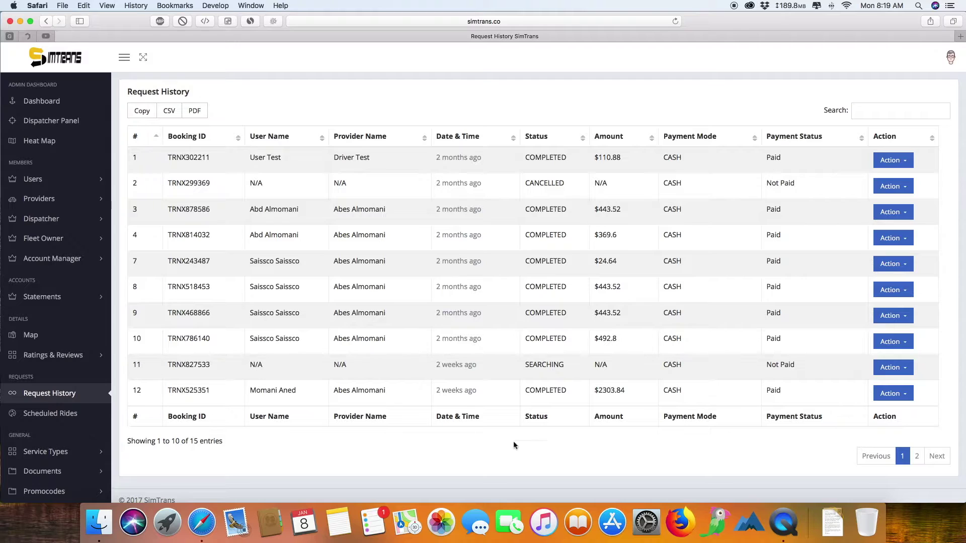
scroll(731, 400, down, 1)
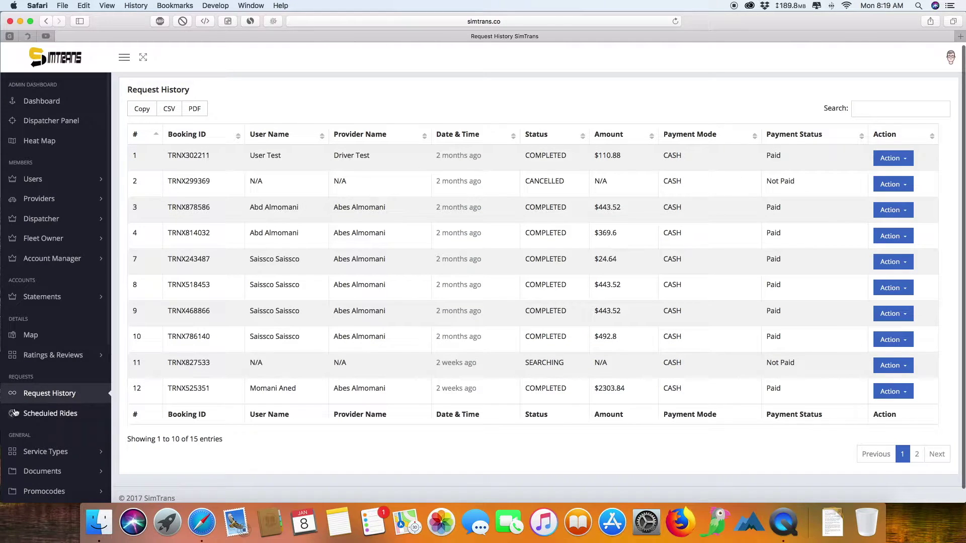
scroll(50, 352, down, 3)
click(36, 338)
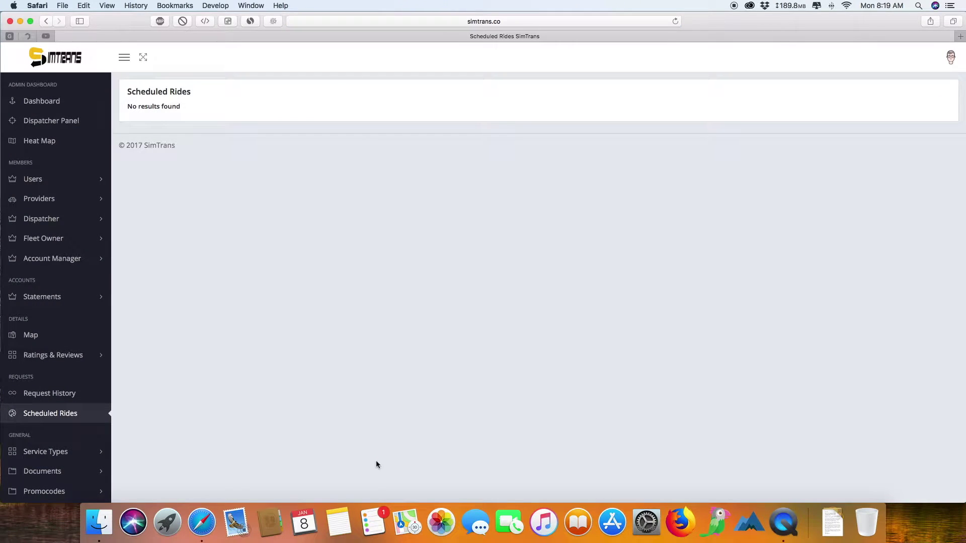
- Open the list of service types to review their capacities and pricing
scroll(38, 428, down, 5)
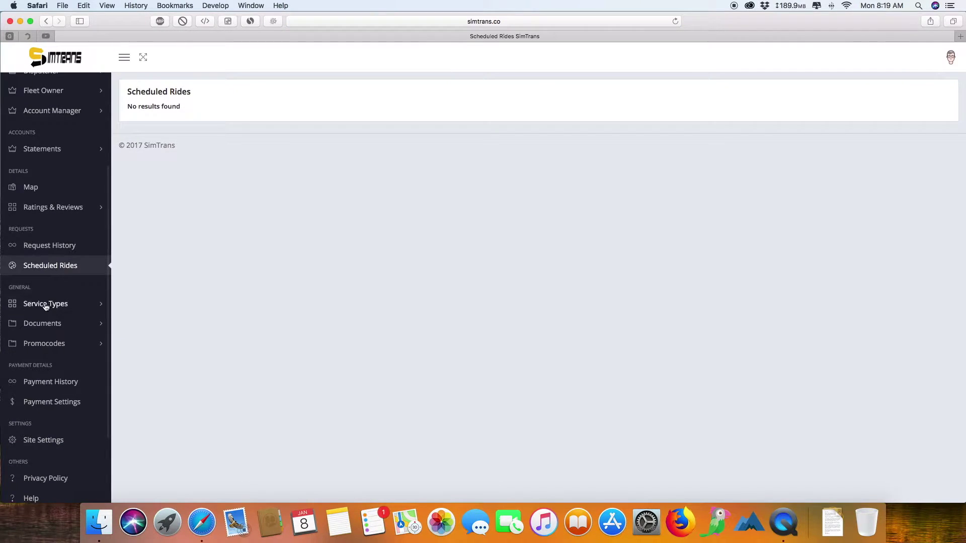
click(45, 304)
click(44, 321)
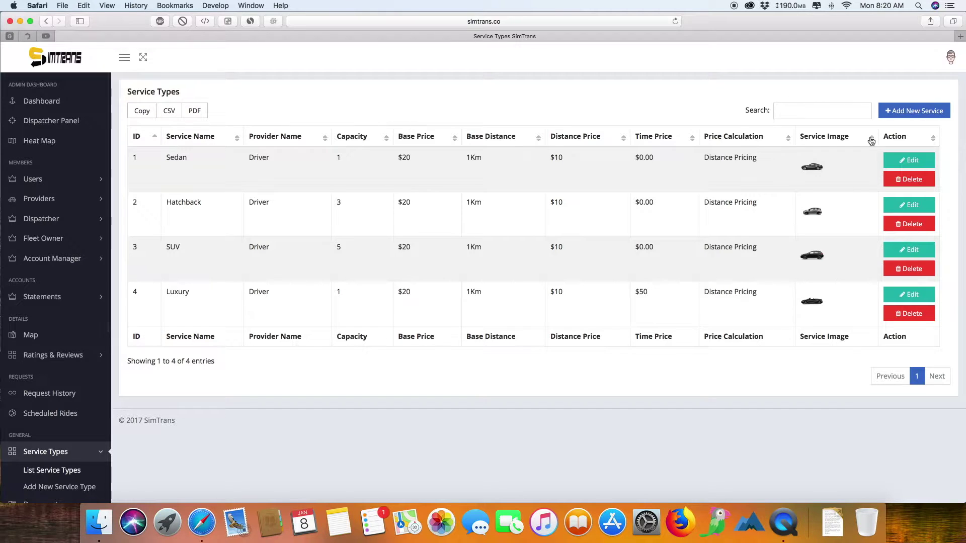
- Open the Sedan service type for editing and review its price fields and pricing logic options
click(924, 158)
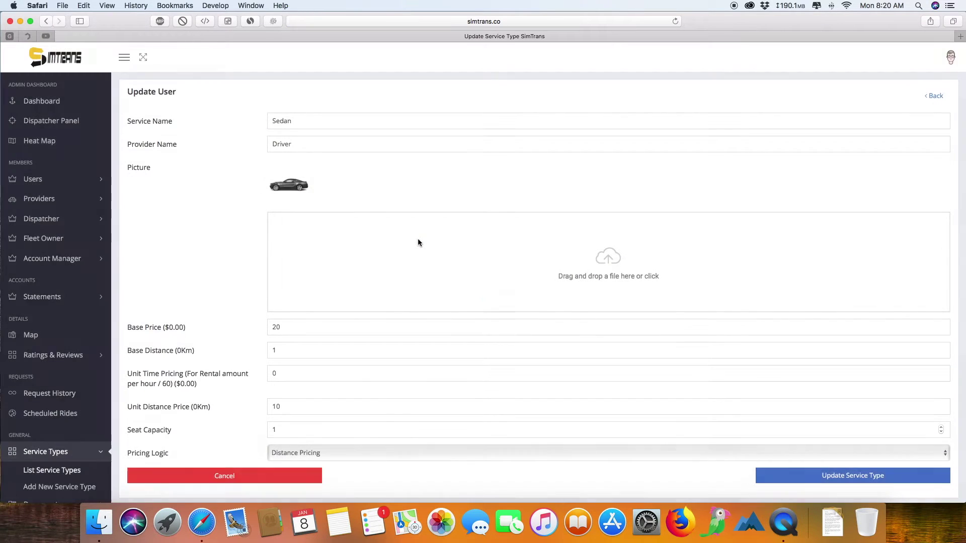
scroll(322, 311, down, 2)
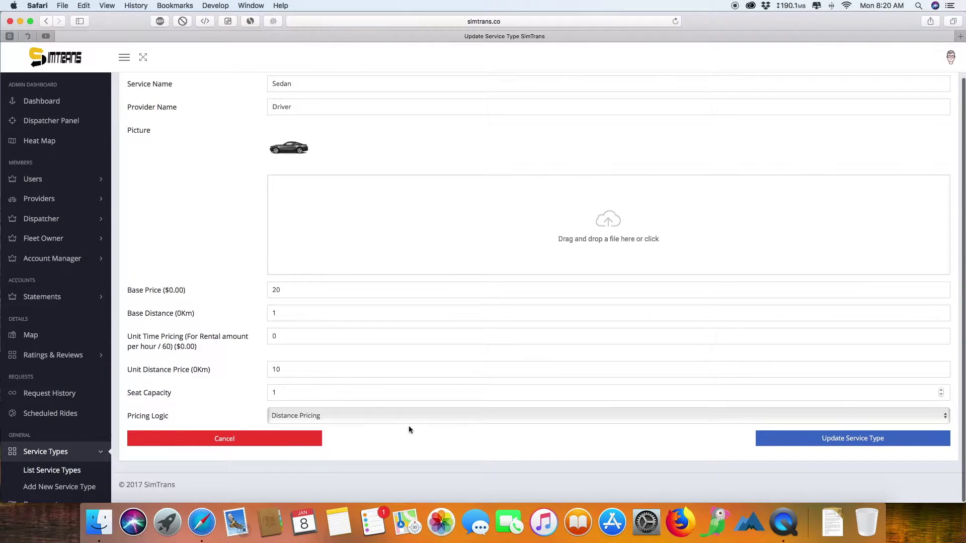
click(387, 417)
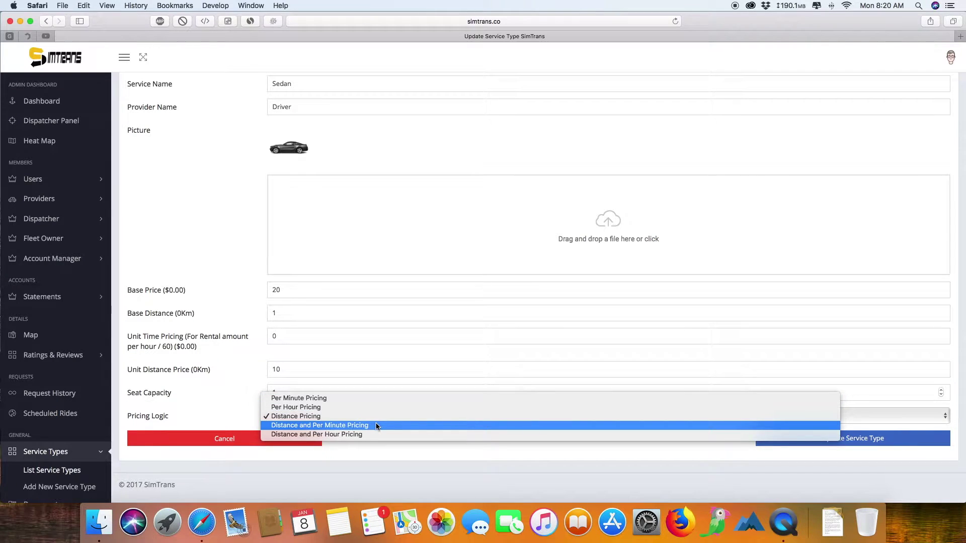
click(382, 450)
scroll(159, 407, down, 2)
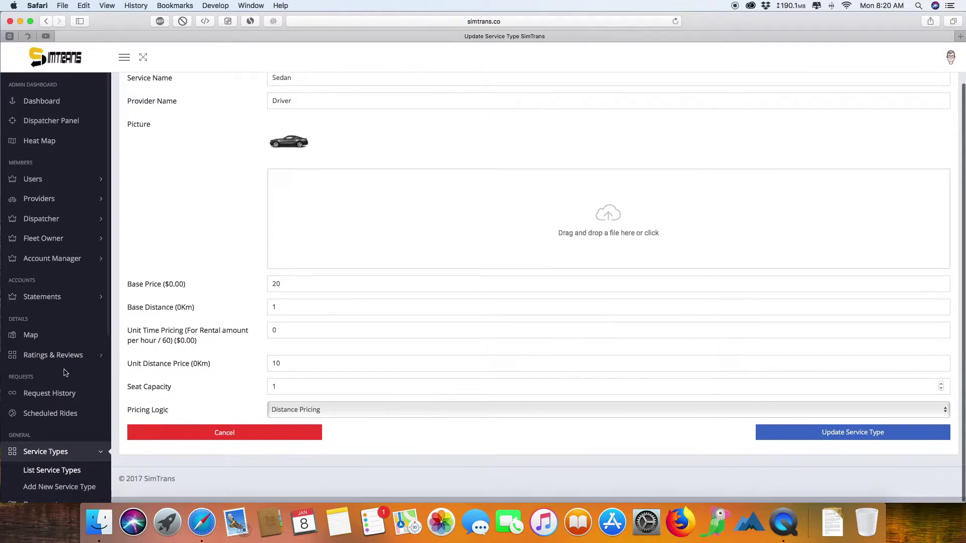
scroll(711, 186, up, 2)
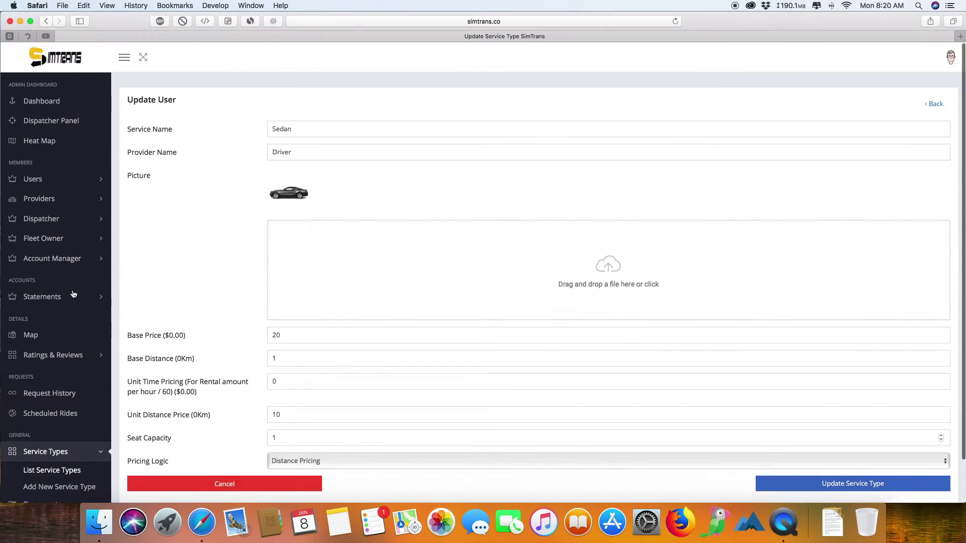
- View the list of driver and vehicle documents
scroll(48, 301, down, 10)
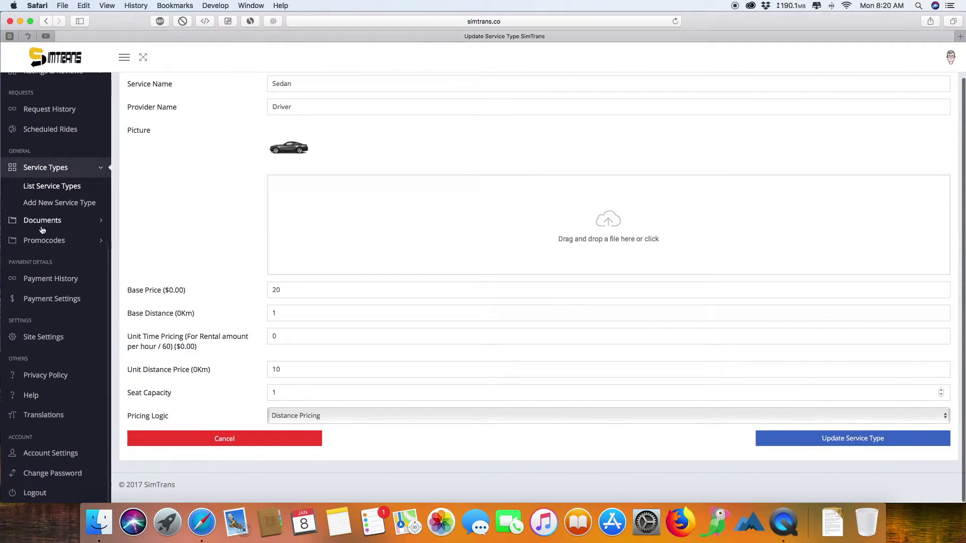
click(51, 220)
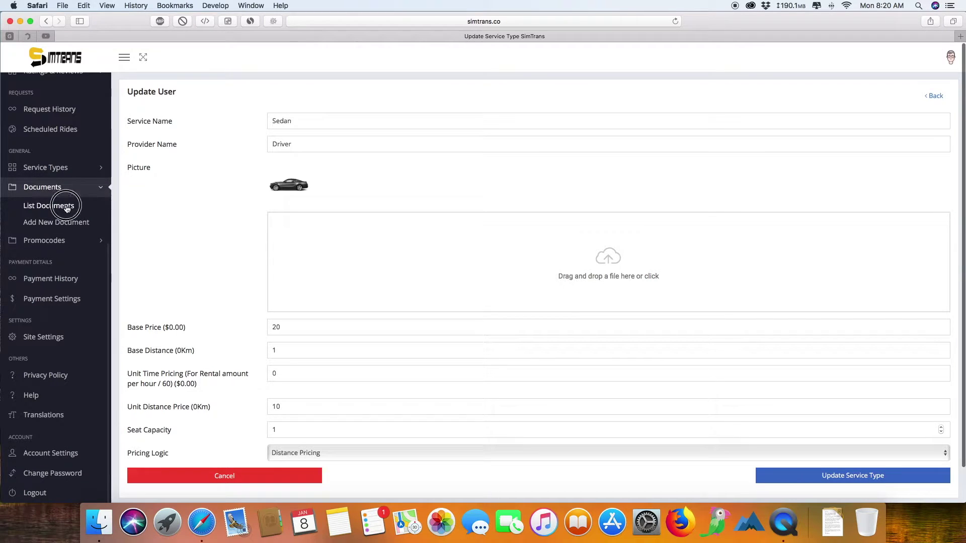
click(71, 205)
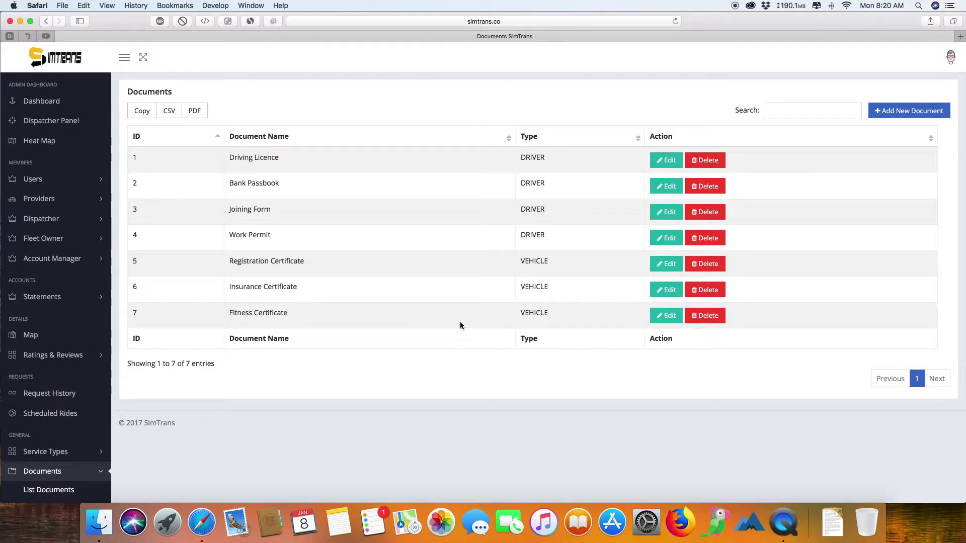
- Try to open the promocodes list, and view the payment history
scroll(21, 413, down, 5)
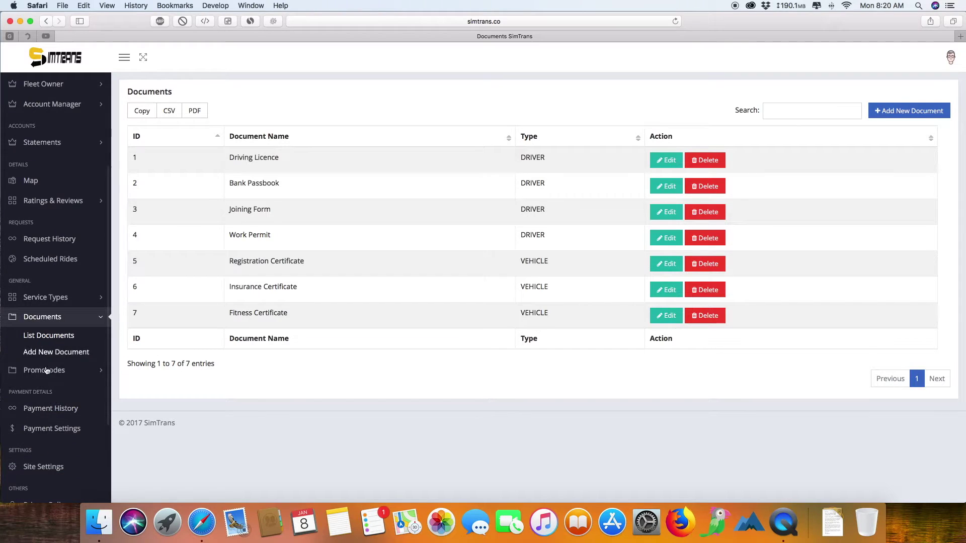
click(40, 372)
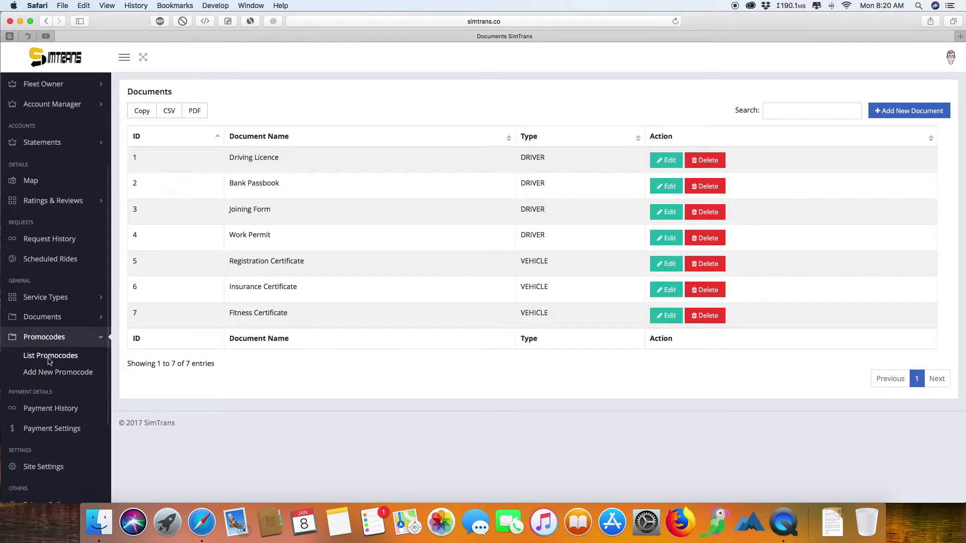
click(49, 361)
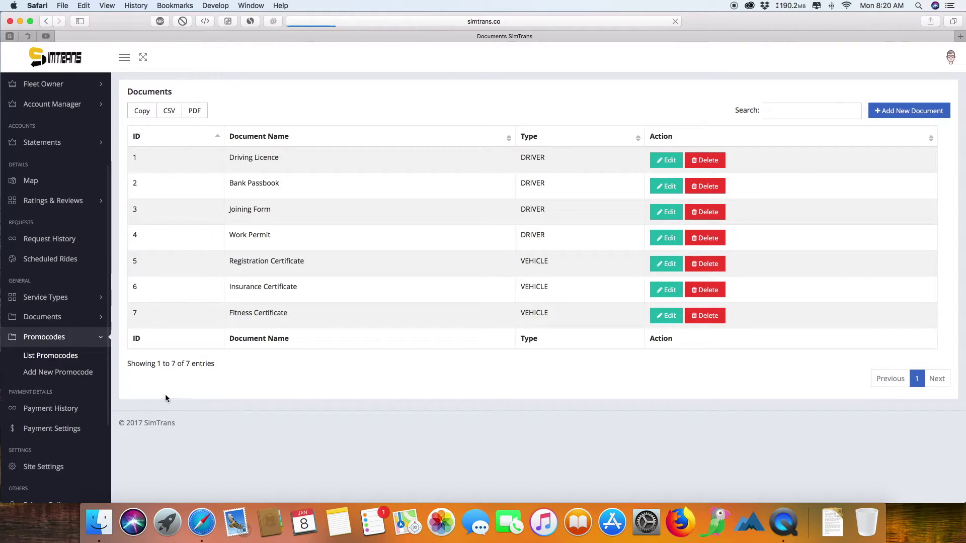
scroll(30, 411, up, 2)
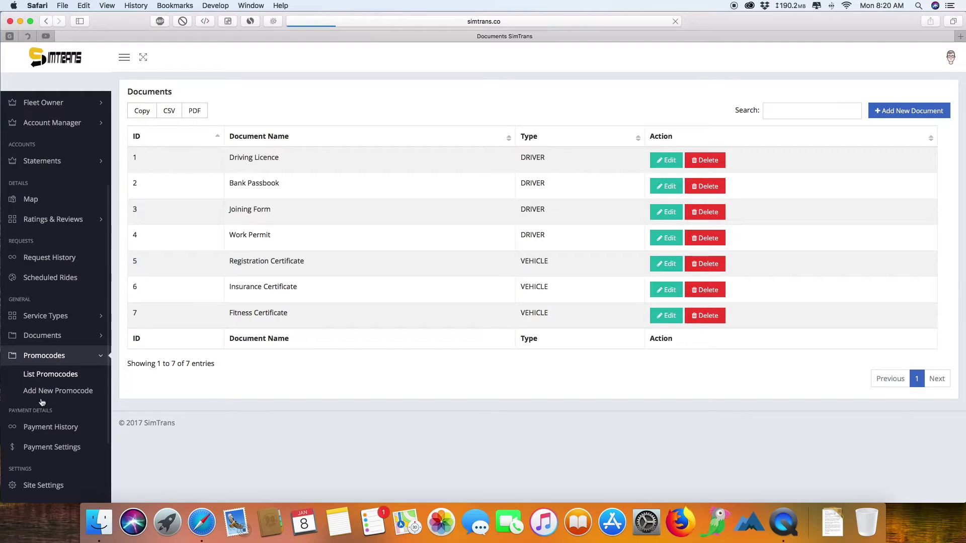
scroll(41, 405, down, 1)
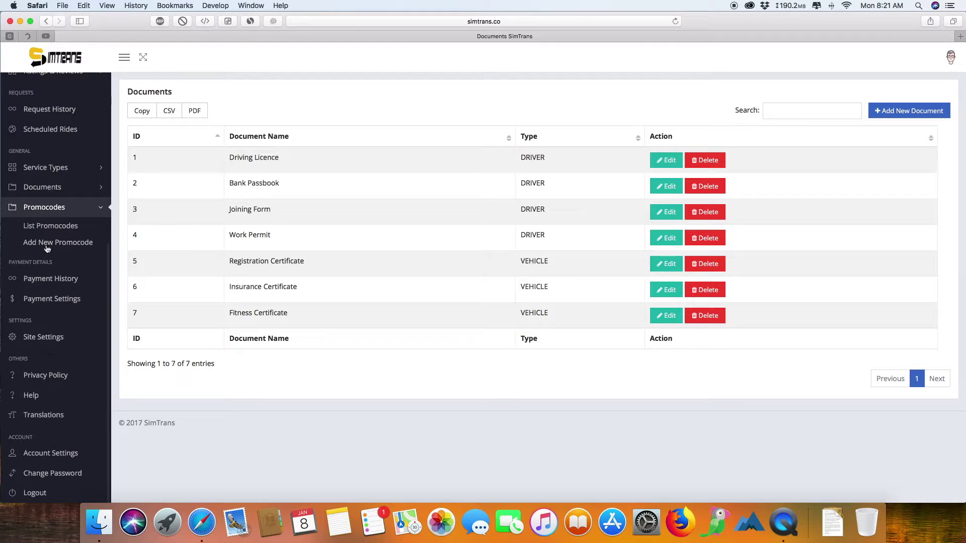
click(45, 282)
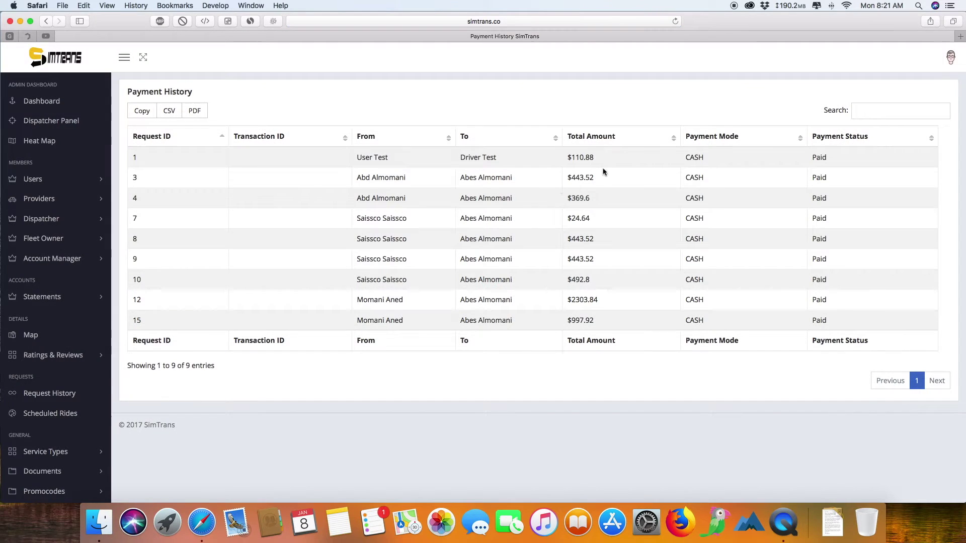
- Open the payment settings and review the daily target, tax, surge and commission fields and the currency options
scroll(52, 423, down, 5)
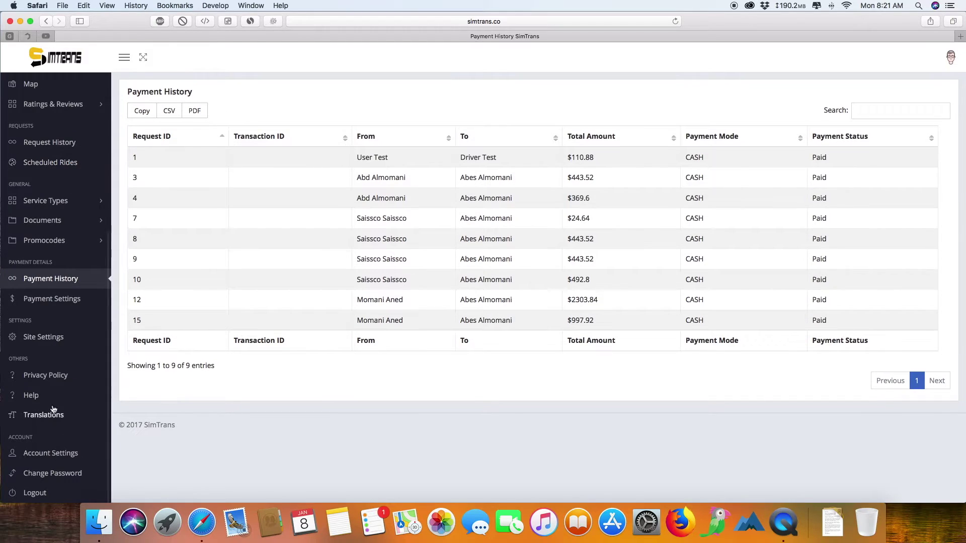
click(47, 300)
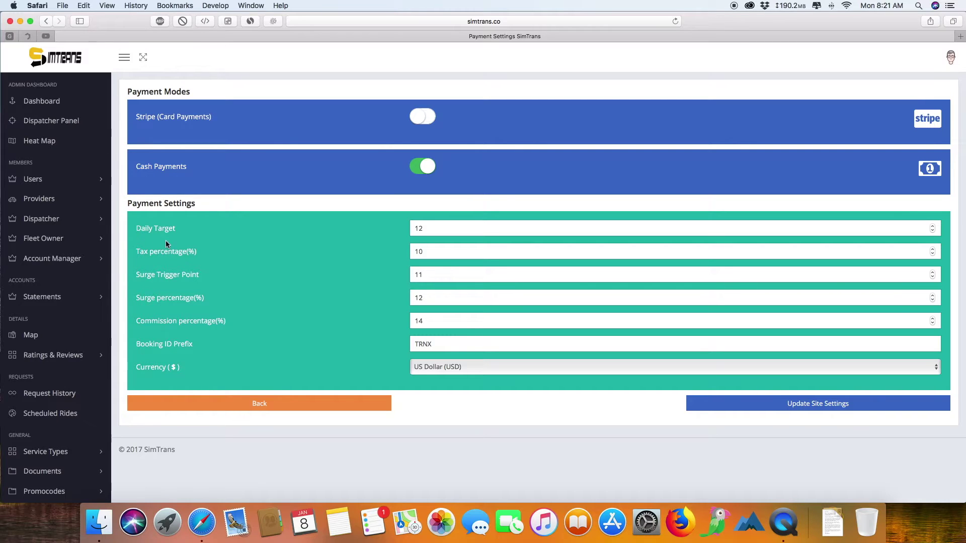
double_click(418, 229)
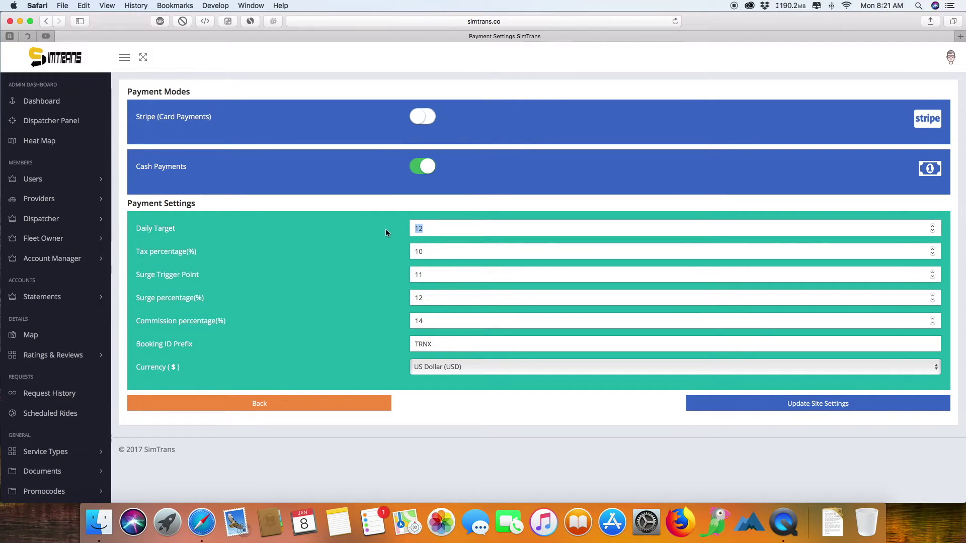
double_click(448, 252)
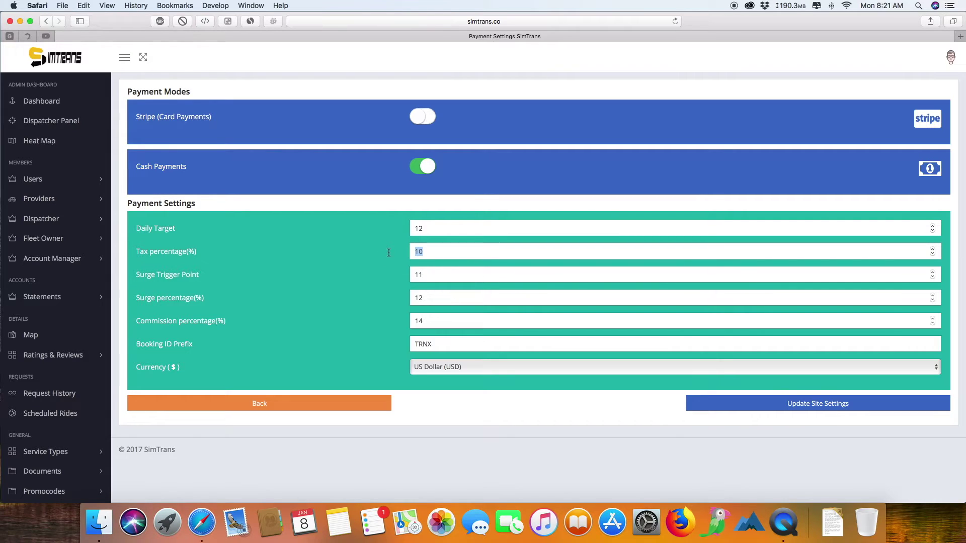
double_click(413, 275)
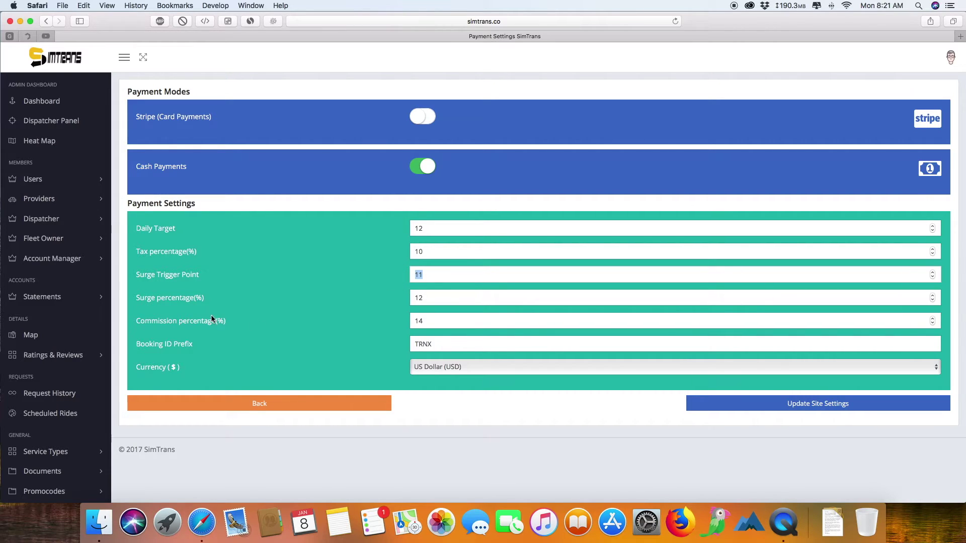
key(Tab)
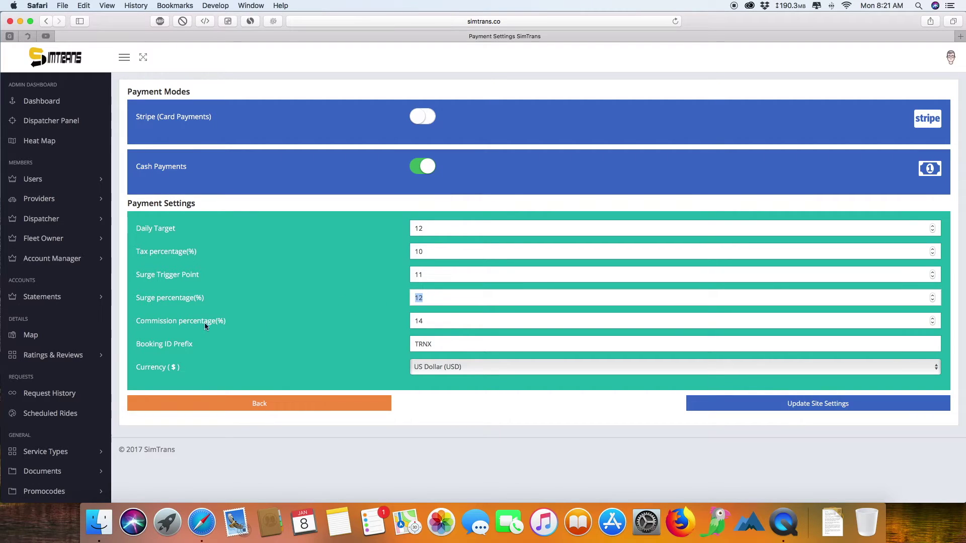
click(404, 322)
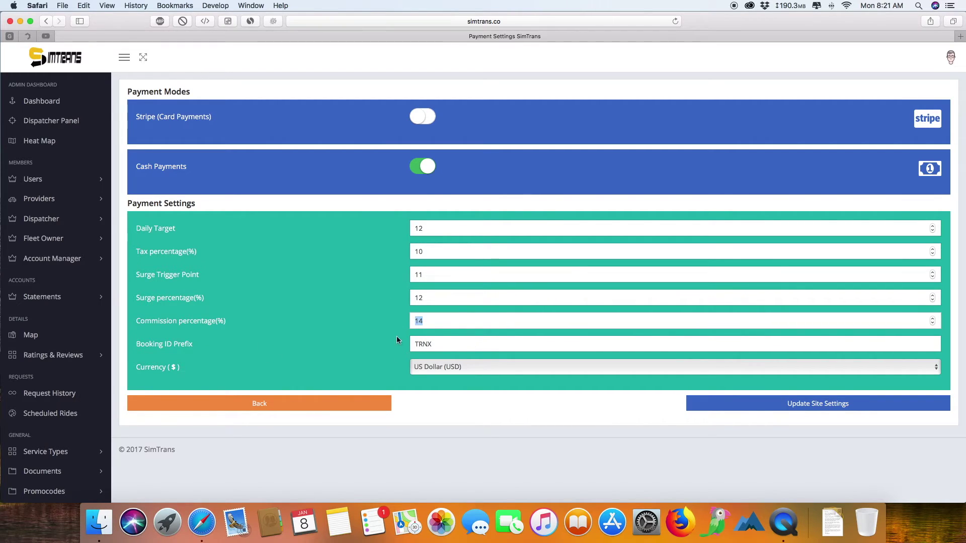
click(523, 371)
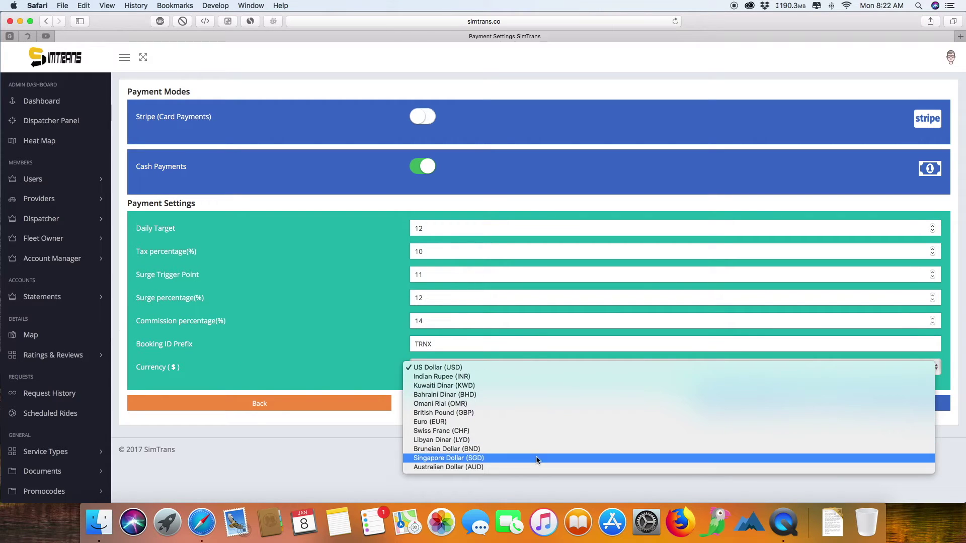
click(358, 448)
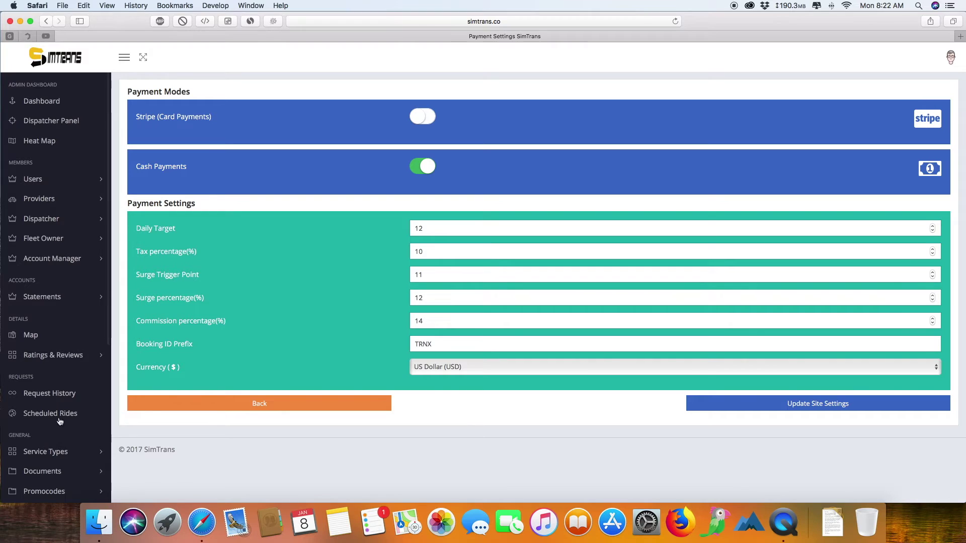
- Open the site settings and review the provider accept timeout, provider search radius and SOS number fields
scroll(63, 409, down, 5)
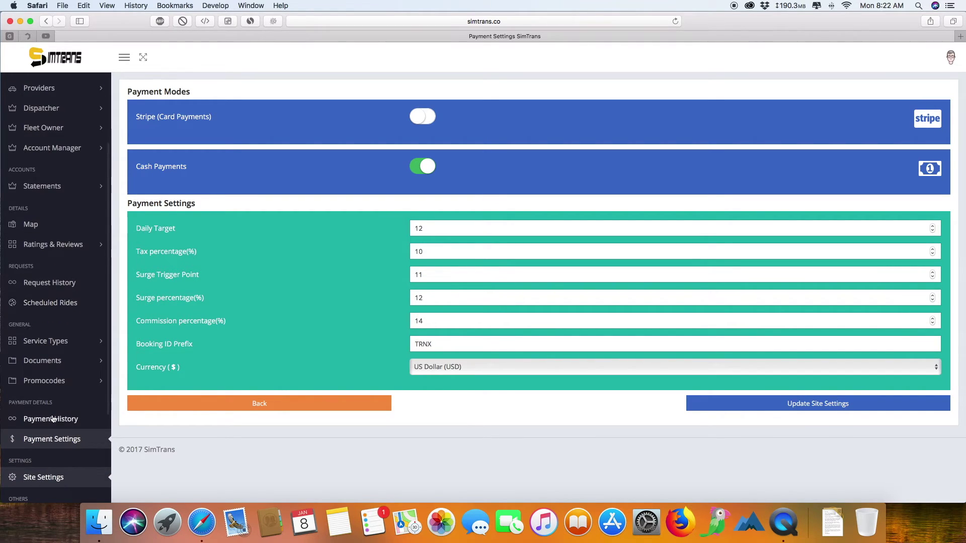
scroll(62, 408, down, 5)
click(46, 342)
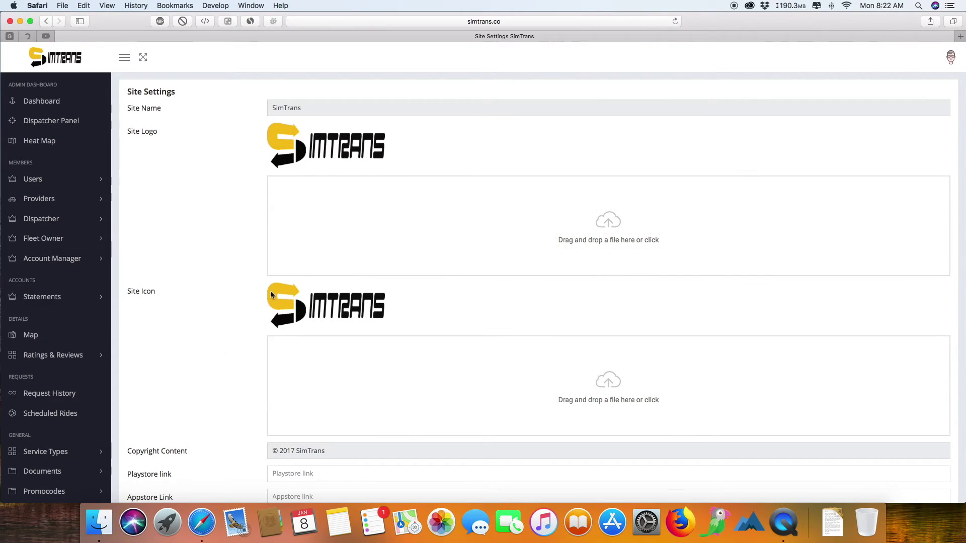
scroll(223, 351, down, 5)
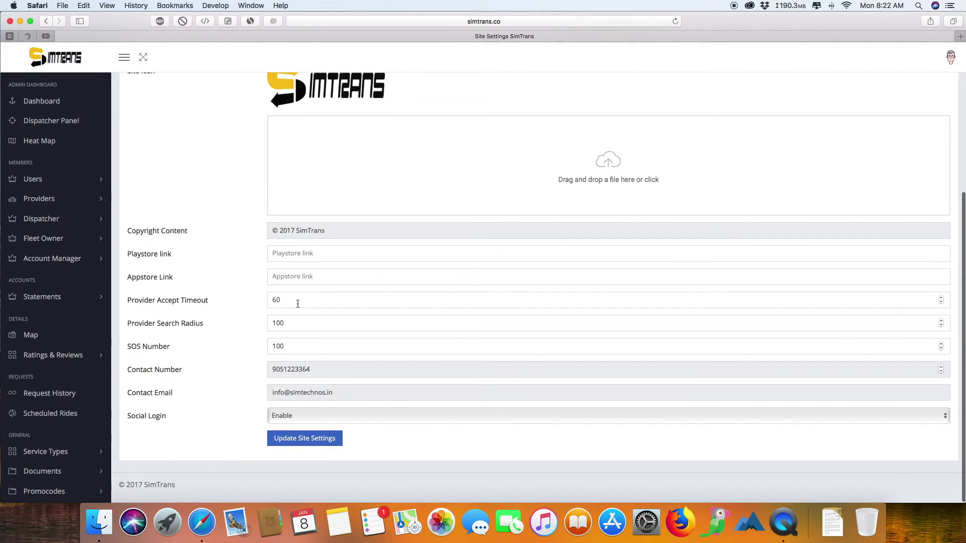
click(297, 304)
drag(303, 304, 252, 304)
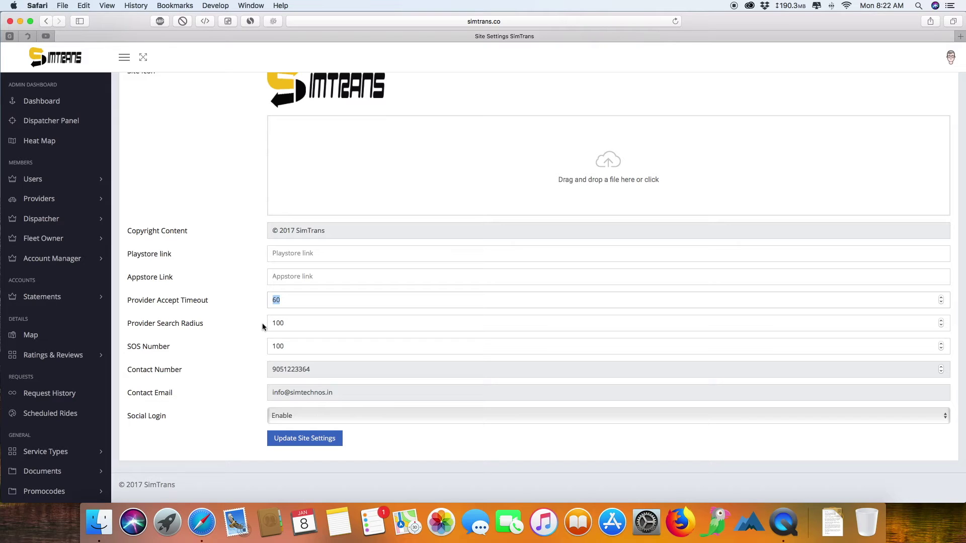
drag(285, 323, 272, 325)
drag(291, 349, 255, 345)
scroll(51, 413, down, 1)
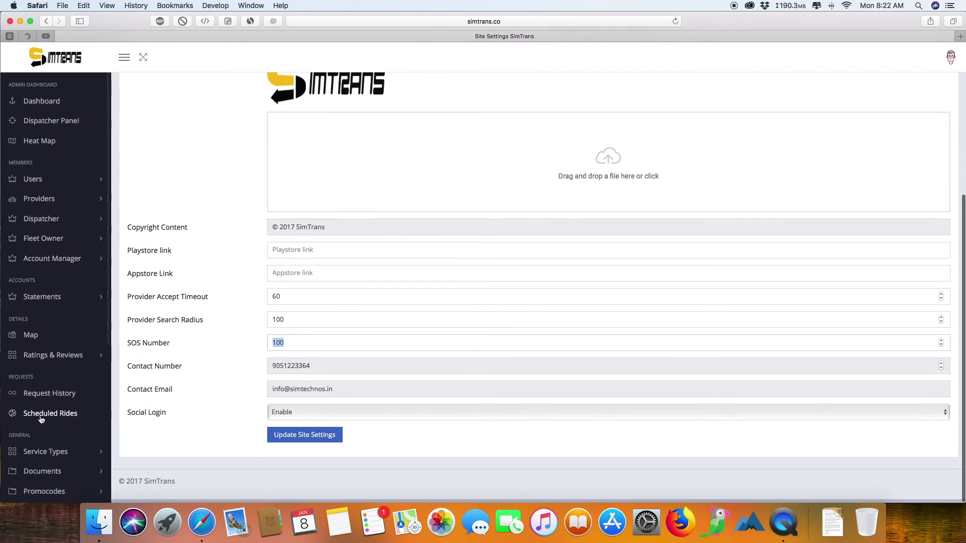
click(105, 304)
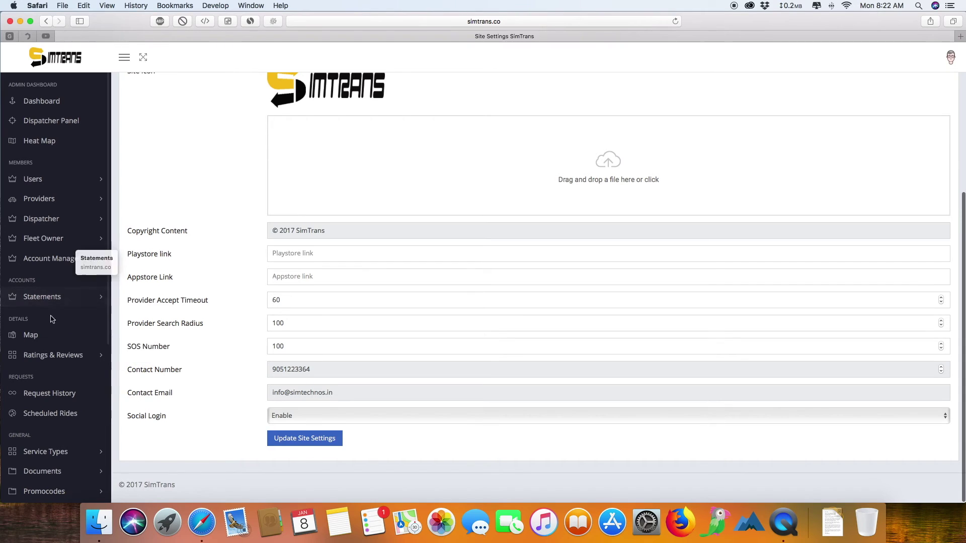
scroll(116, 308, down, 1)
scroll(116, 307, up, 5)
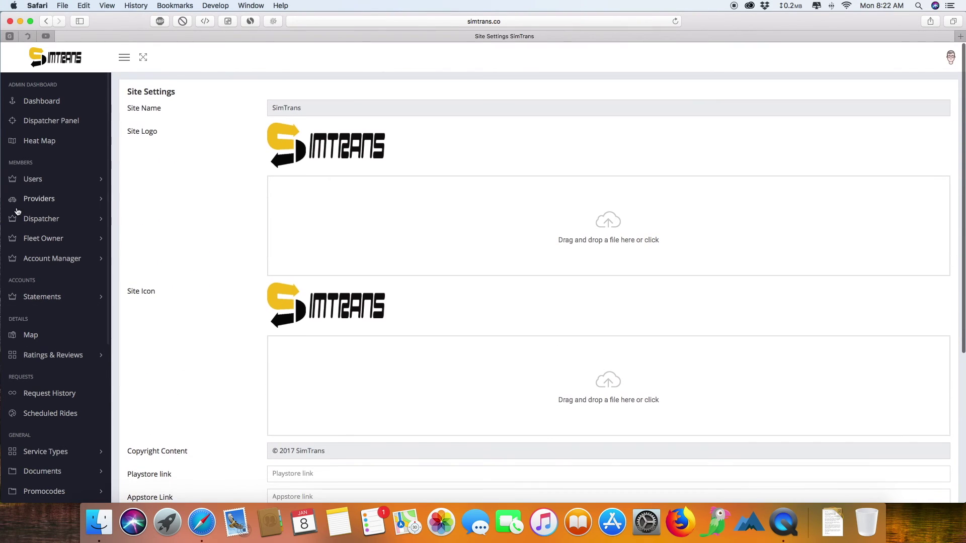
drag(7, 281, 21, 280)
scroll(26, 213, down, 5)
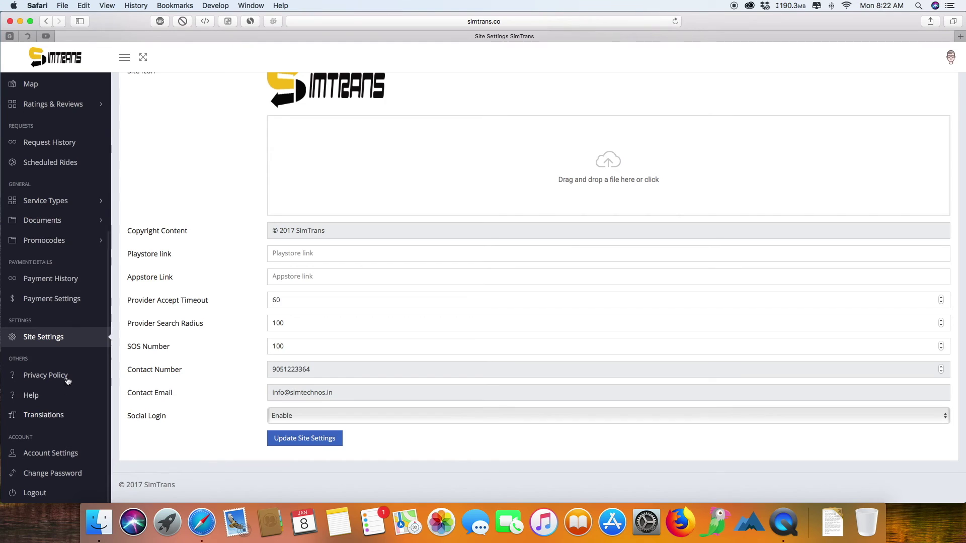
scroll(76, 367, up, 10)
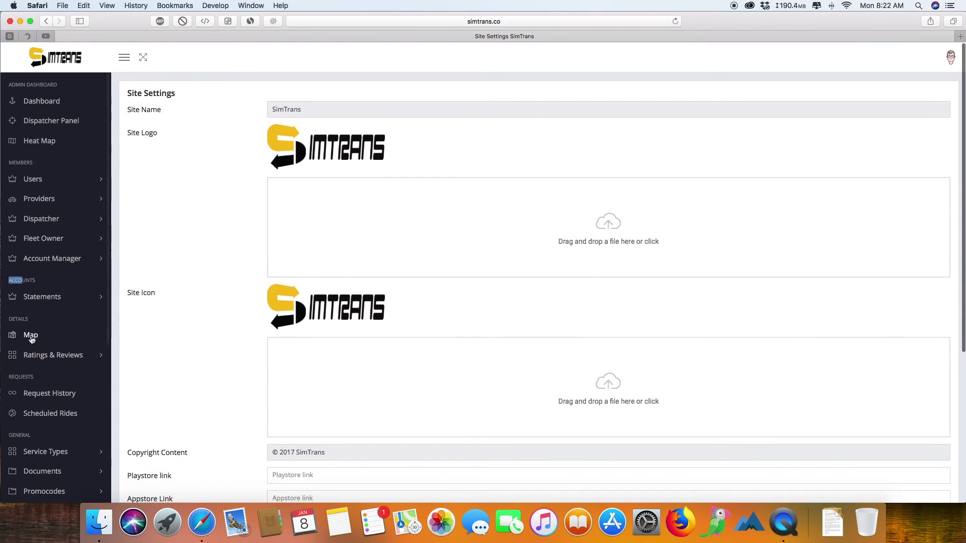
scroll(31, 335, down, 8)
click(31, 337)
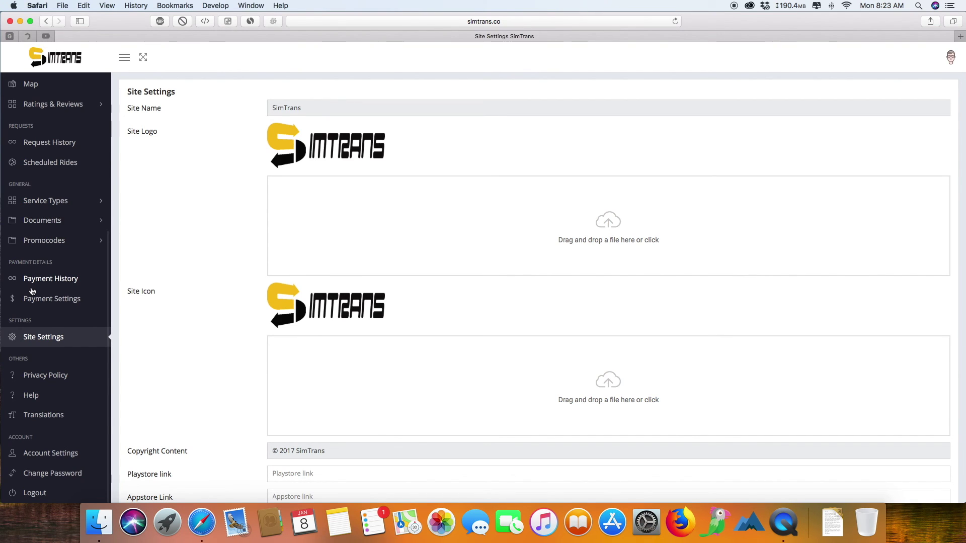
scroll(18, 330, down, 5)
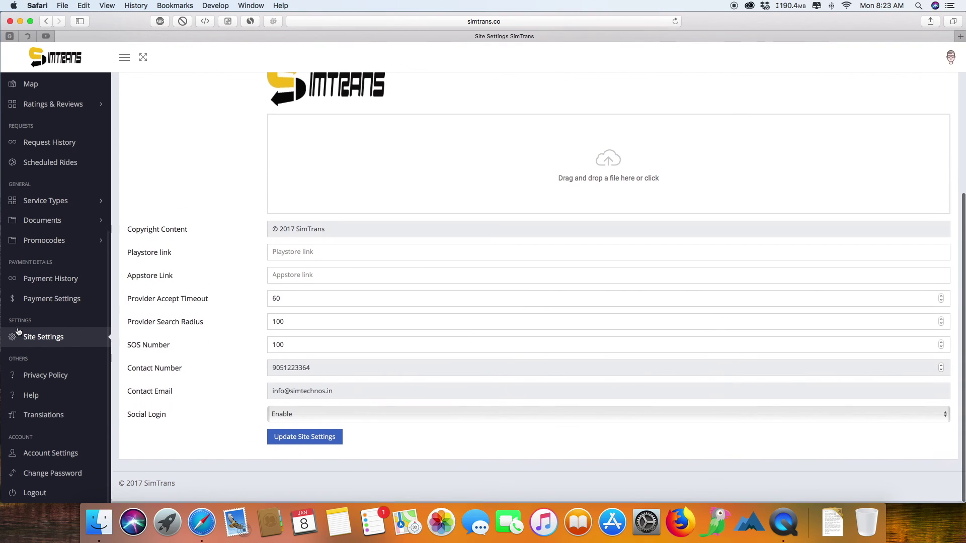